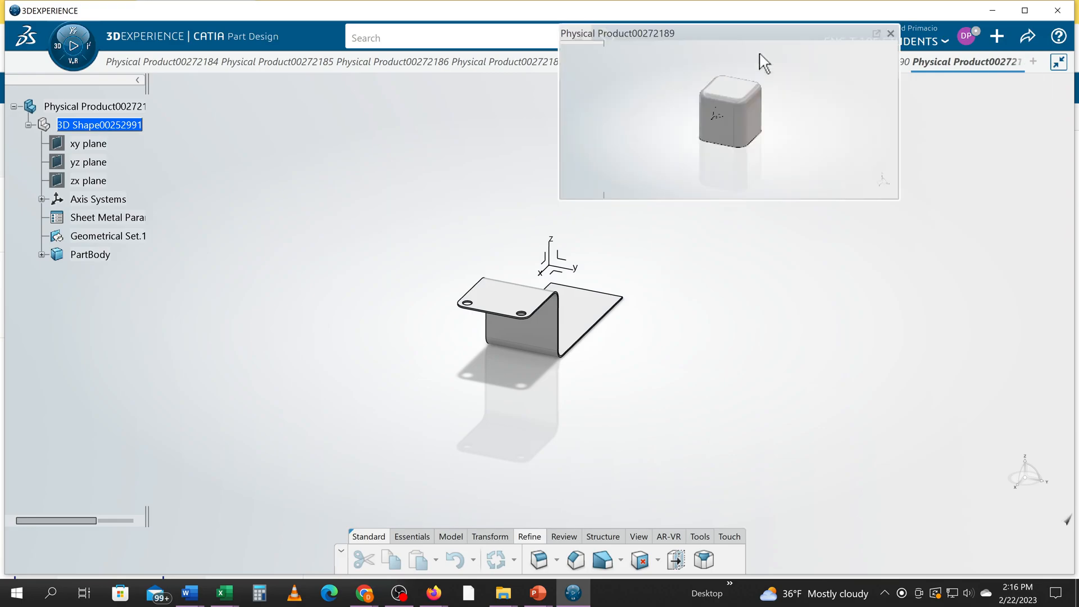
# Step: Close Physical Product00272189 and the sheet metal part Physical Product00272192 without saving their changes
pyautogui.click(790, 85)
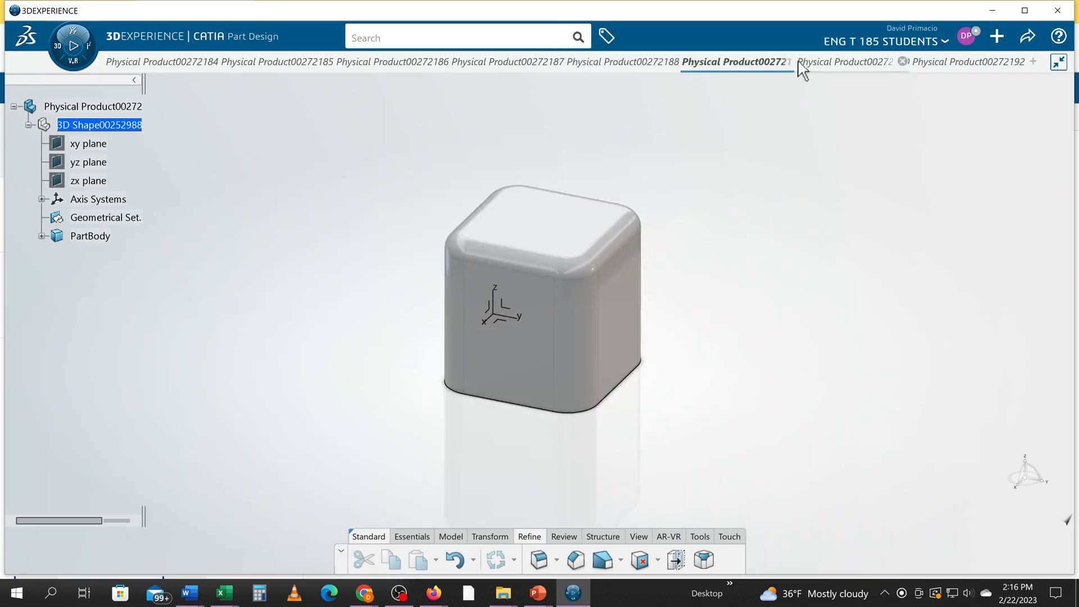
pyautogui.click(787, 61)
pyautogui.click(563, 348)
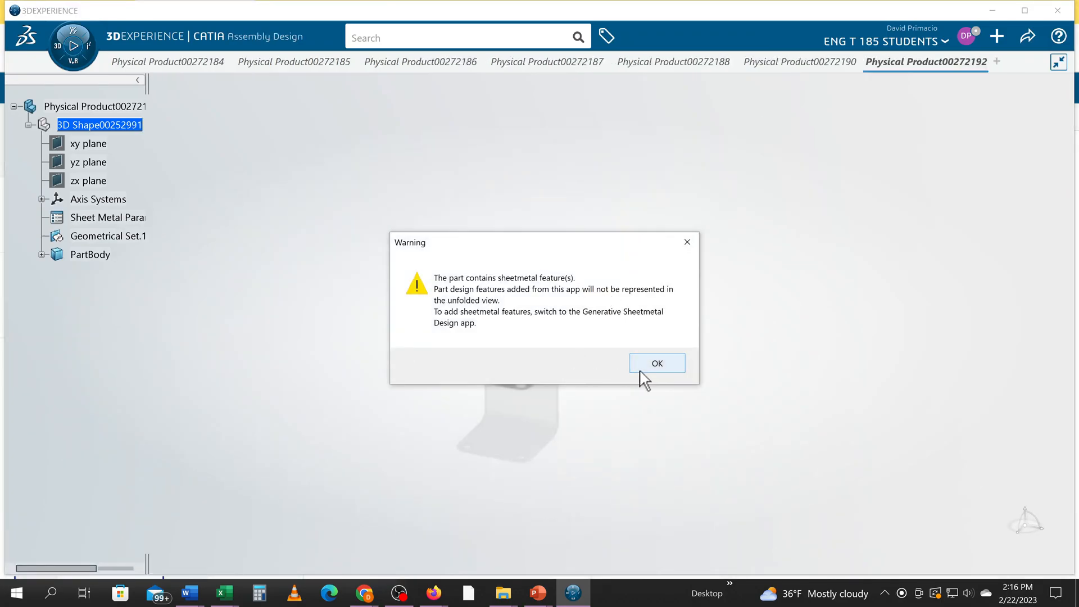
pyautogui.click(639, 370)
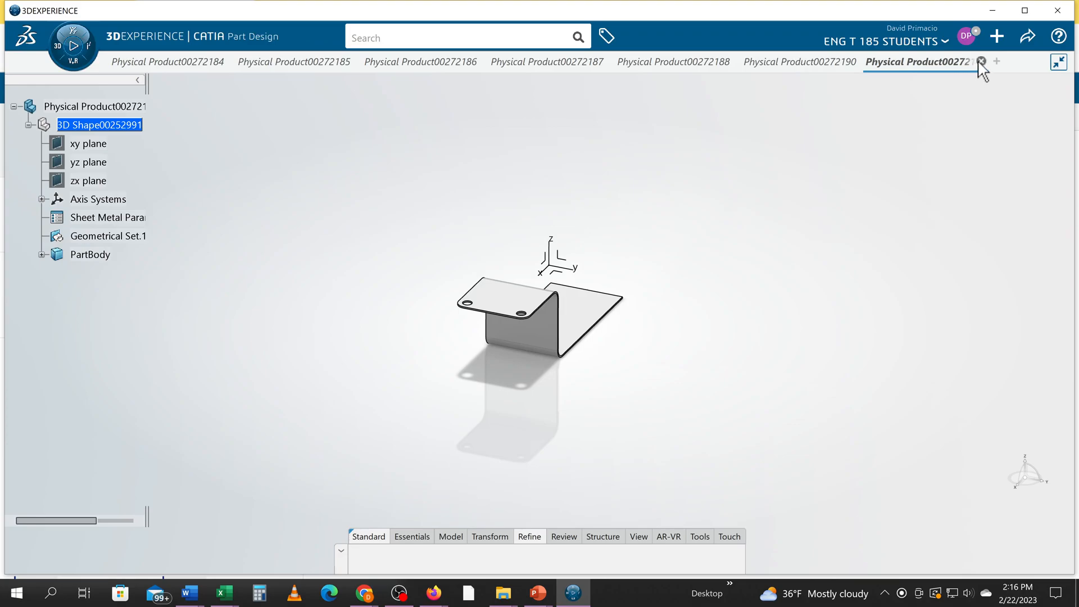
pyautogui.click(980, 61)
pyautogui.click(569, 346)
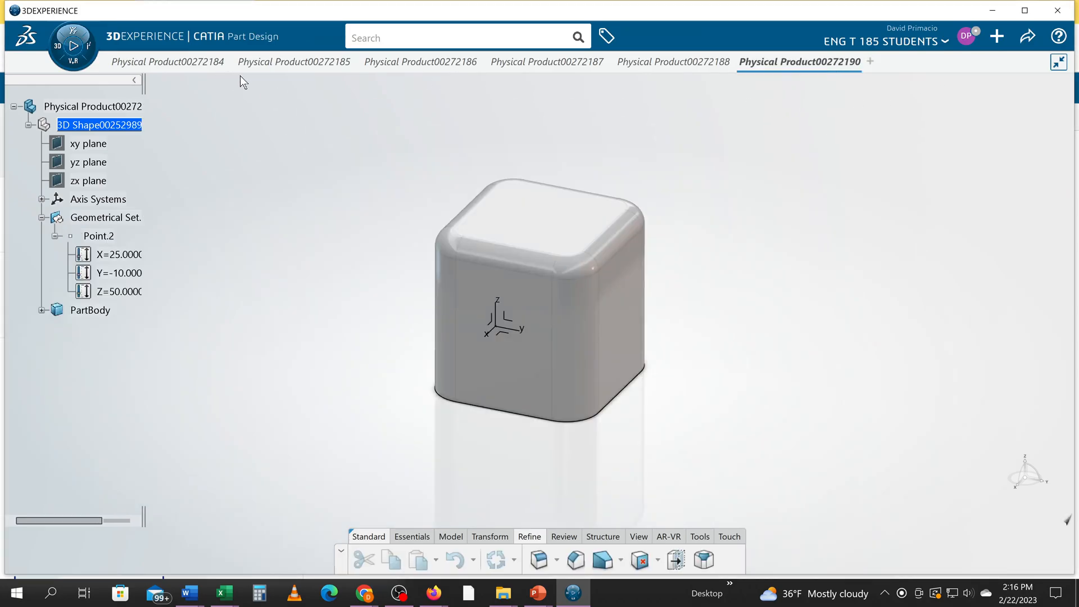
# Step: Close Physical Product00272190 and Physical Product00272188, discarding the changes in both
pyautogui.click(854, 61)
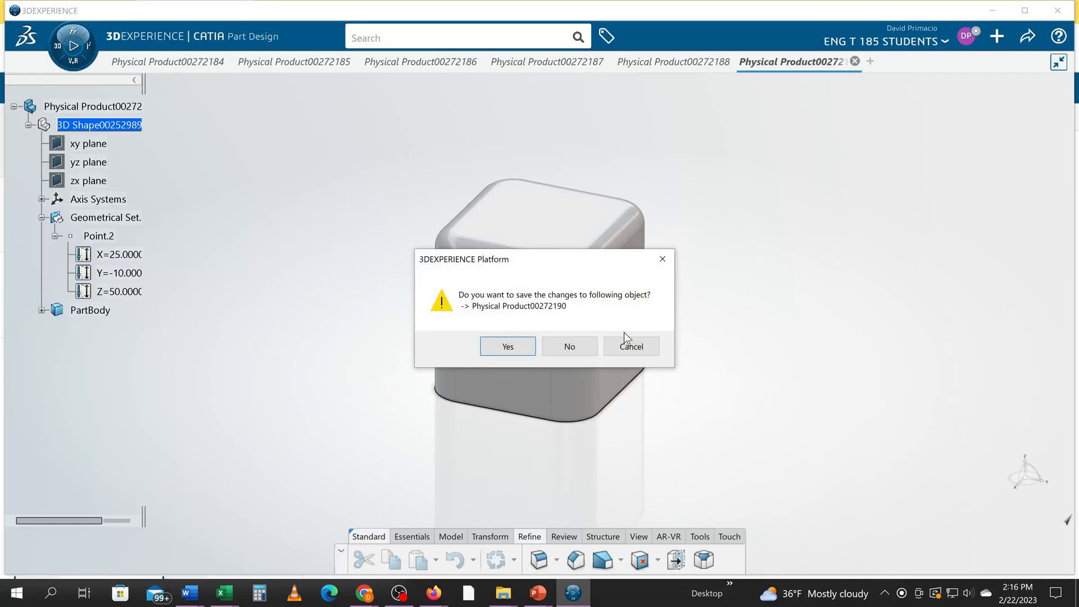
pyautogui.click(567, 348)
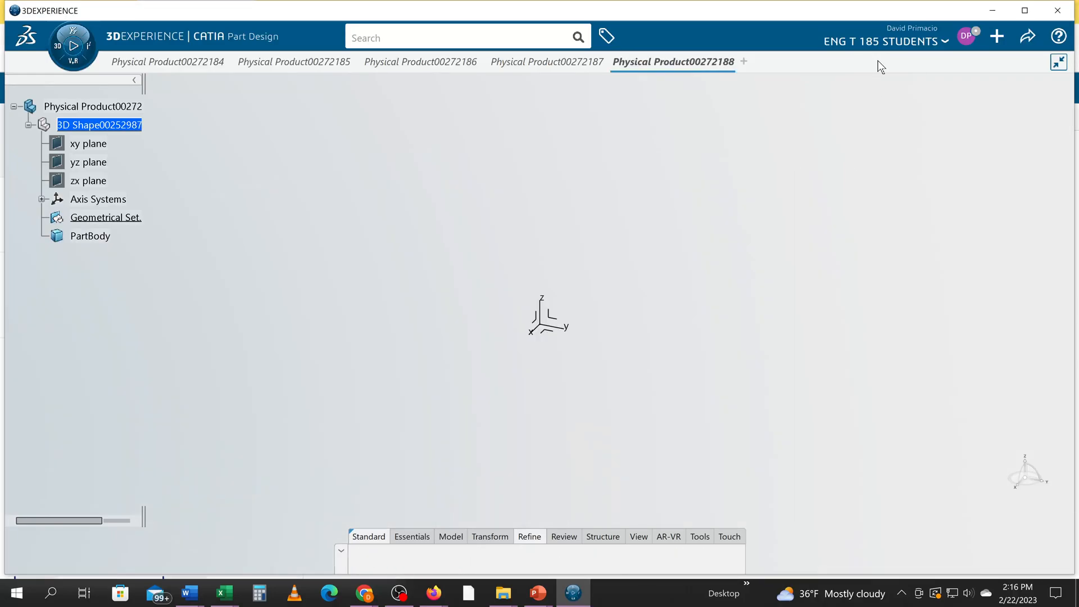
pyautogui.click(729, 61)
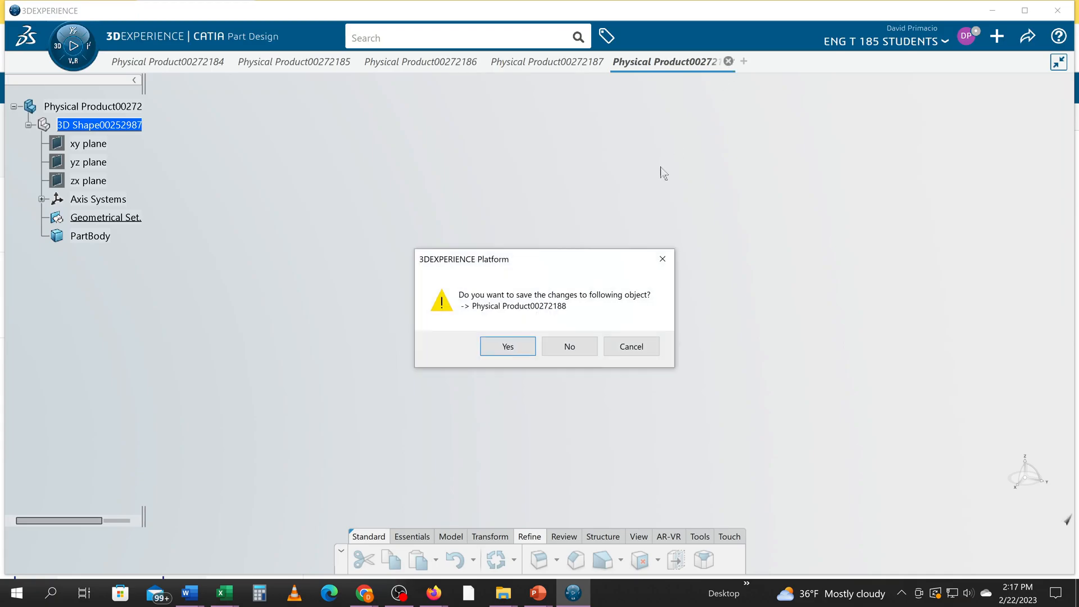
pyautogui.click(562, 346)
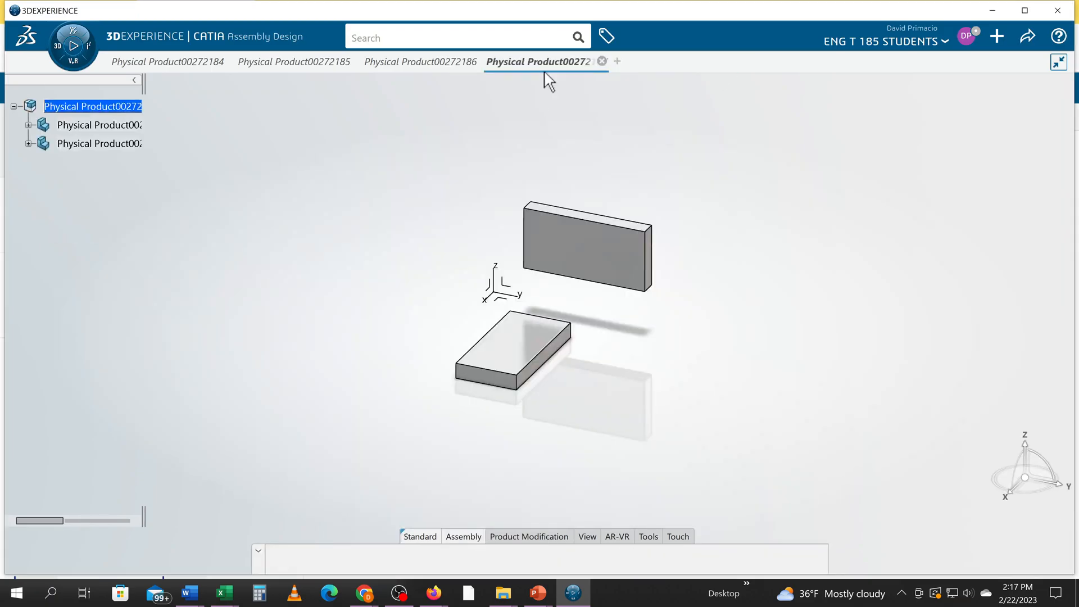
# Step: Close the assembly Physical Product00272187 and the part Physical Product00272186 without saving
pyautogui.click(602, 60)
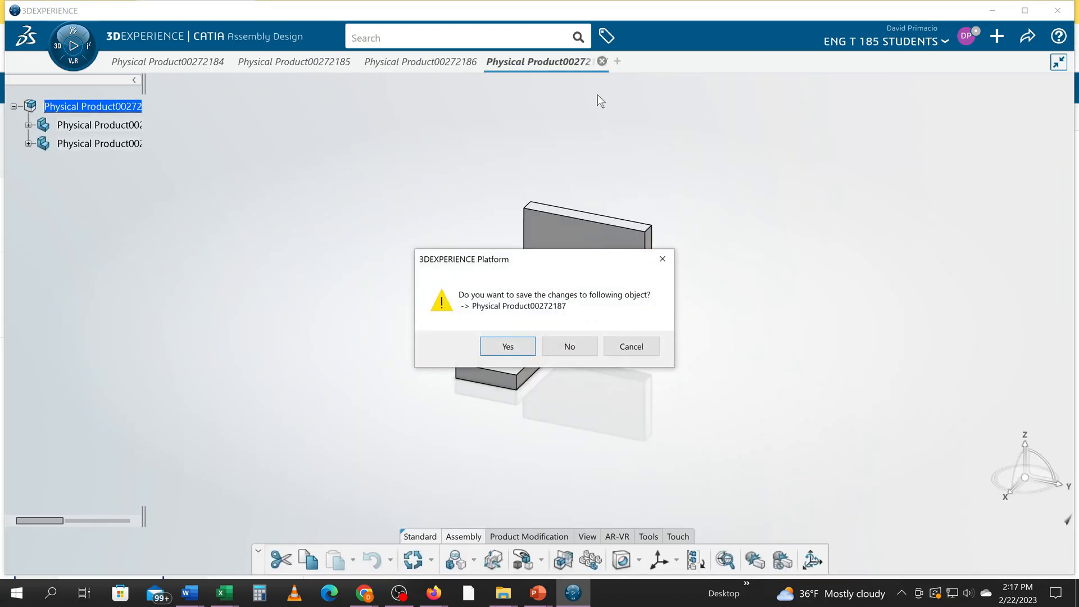
pyautogui.click(551, 347)
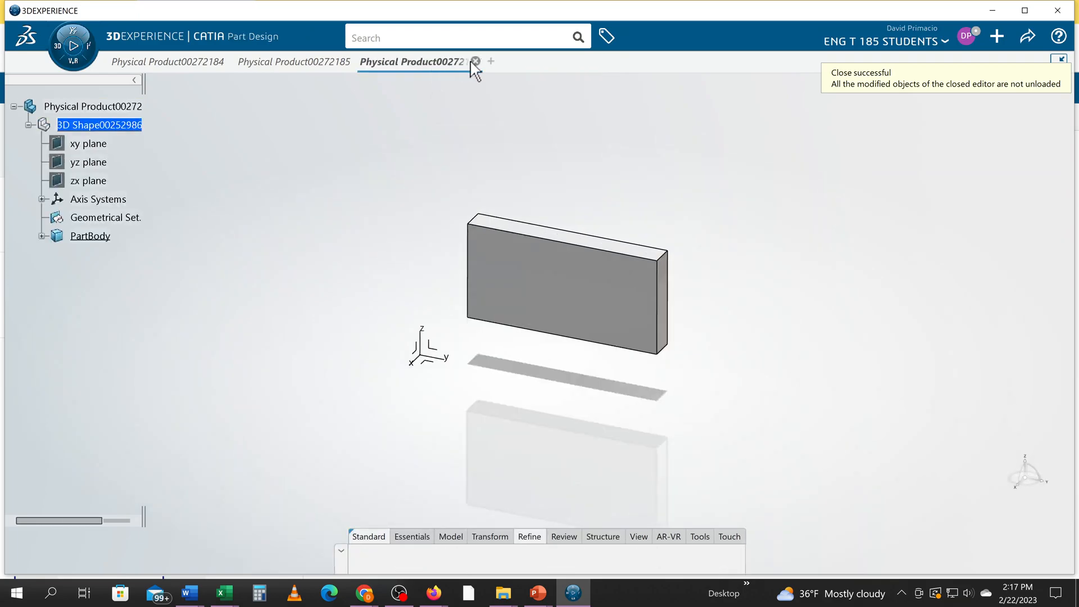
pyautogui.click(475, 61)
pyautogui.click(568, 345)
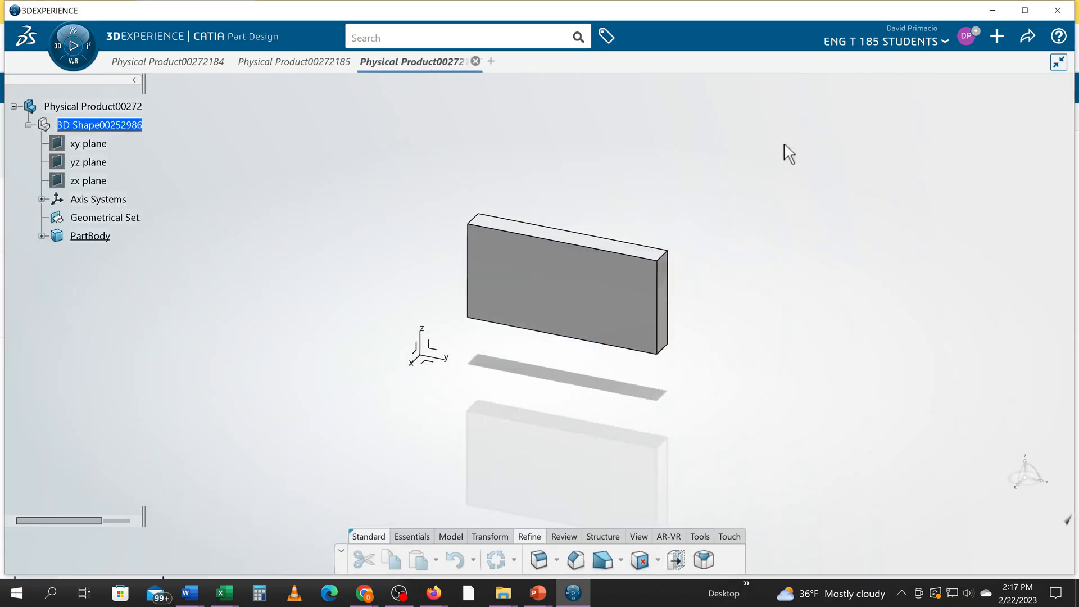
# Step: Try to switch the collaborative space to ENG T 196 with the Leader responsibility
pyautogui.click(944, 44)
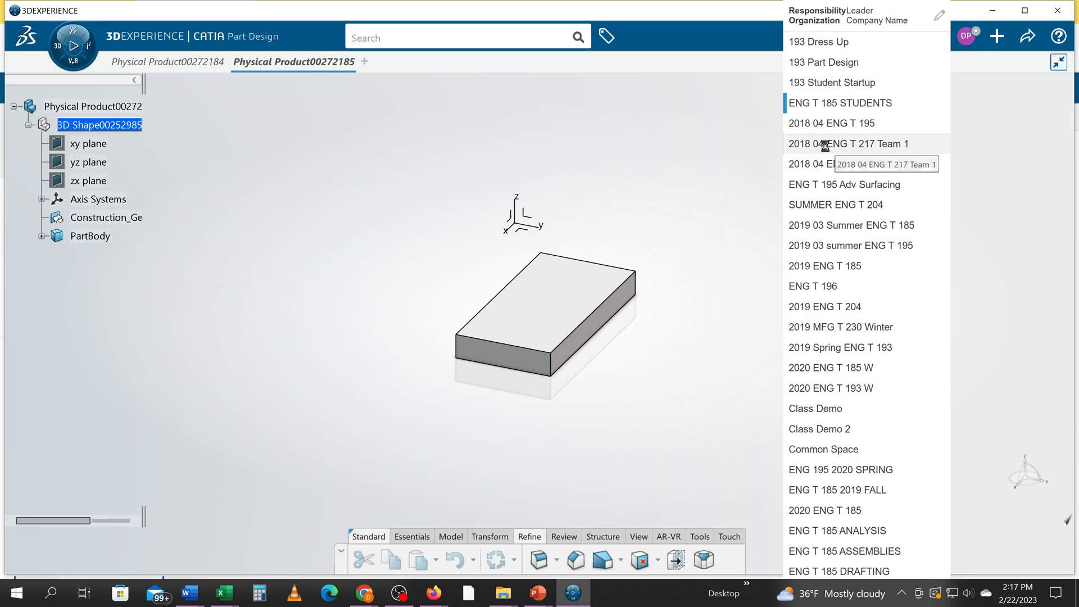
pyautogui.click(818, 287)
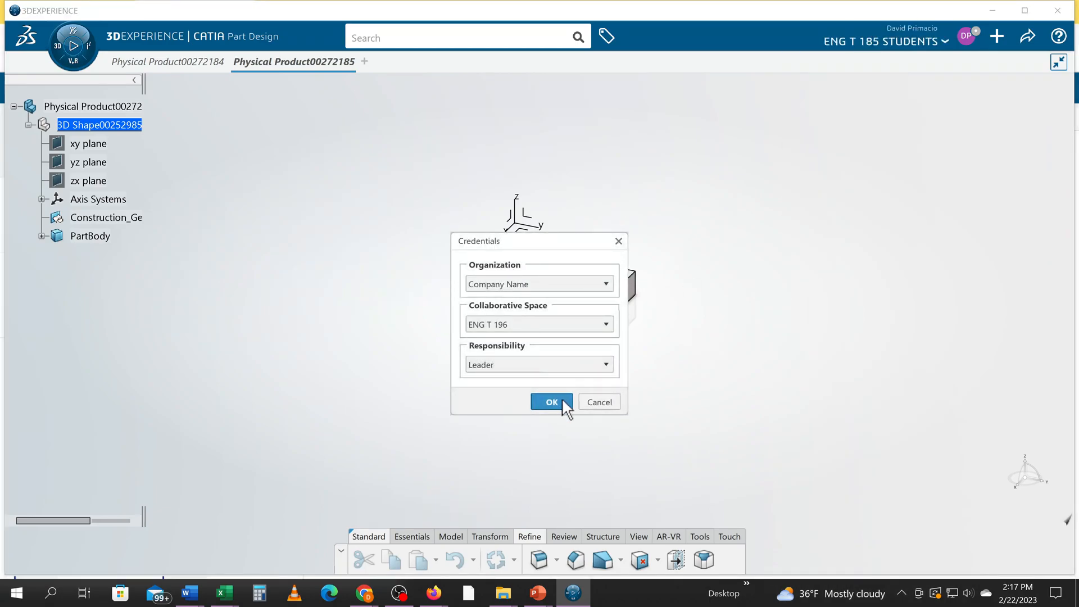
pyautogui.click(552, 402)
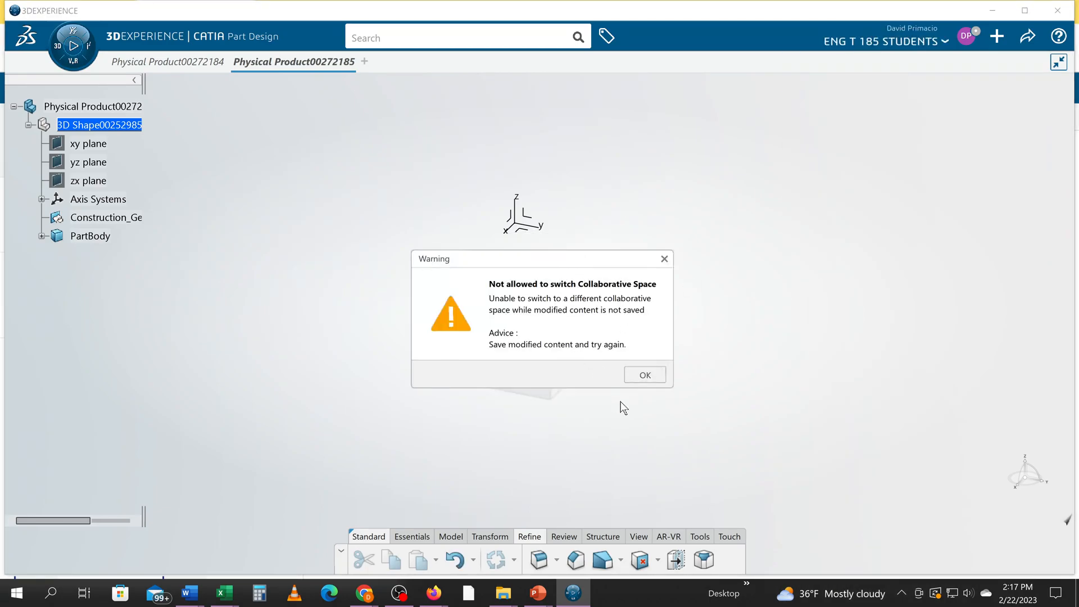
pyautogui.click(644, 375)
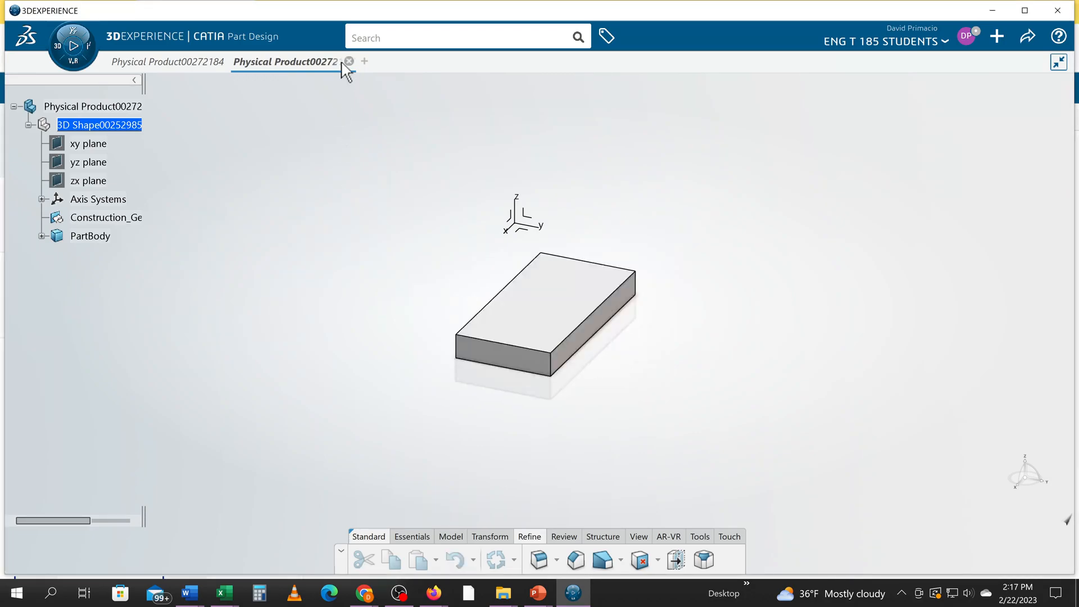
# Step: Close the two remaining products, Physical Product00272185 and Physical Product00272184, without saving, dismissing the Make Service promotion
pyautogui.click(349, 61)
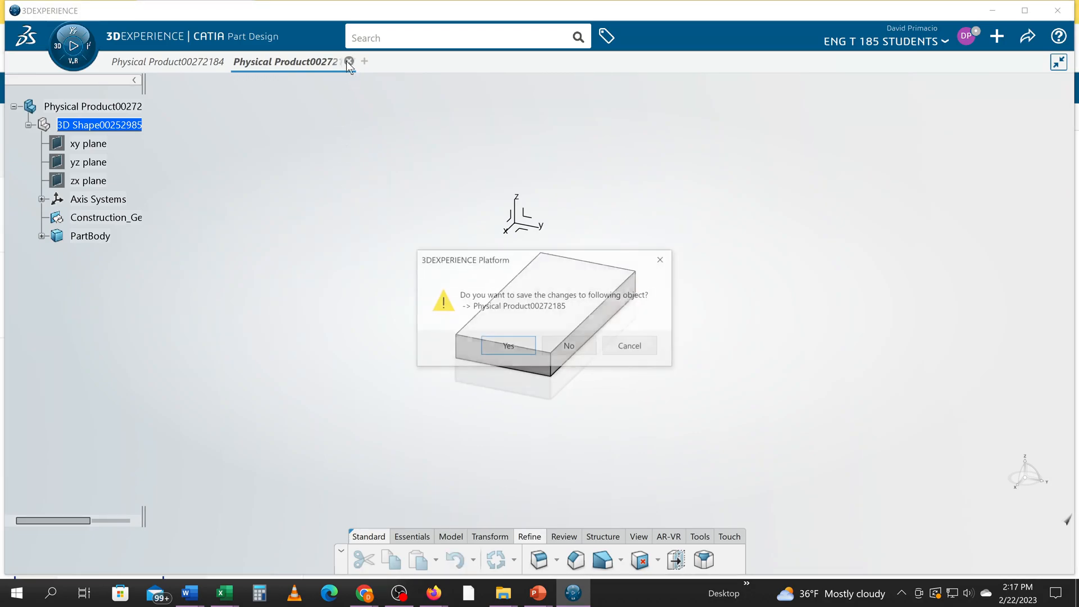
pyautogui.click(568, 345)
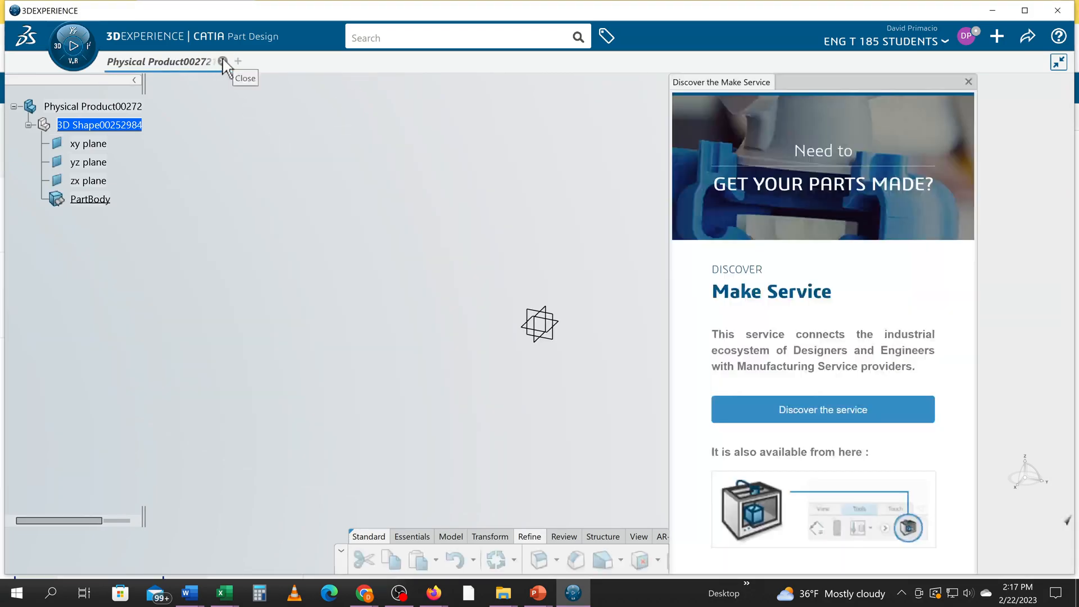
pyautogui.click(967, 82)
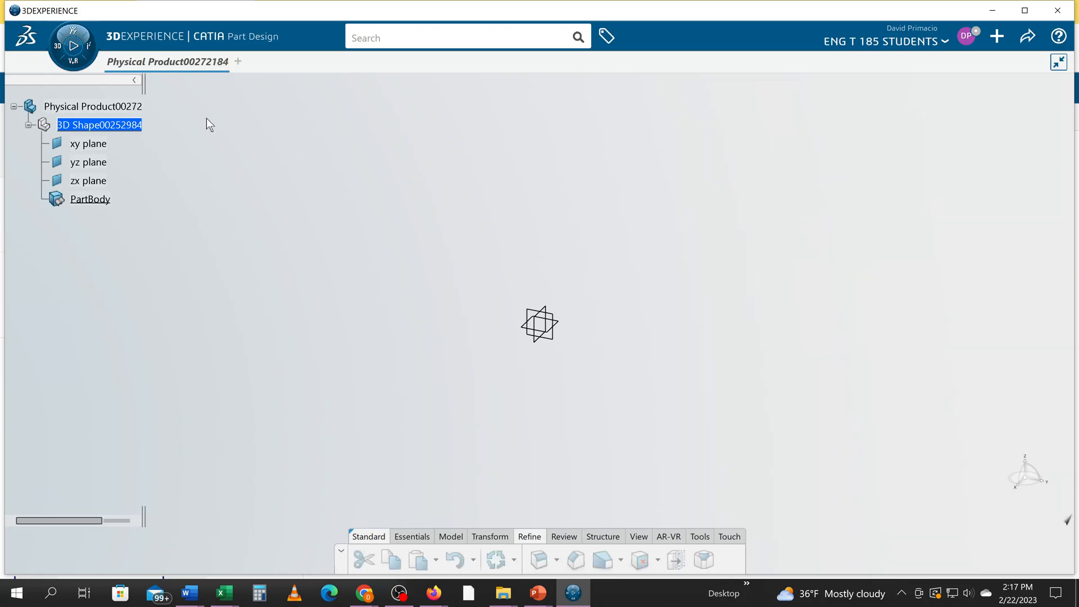
pyautogui.click(223, 60)
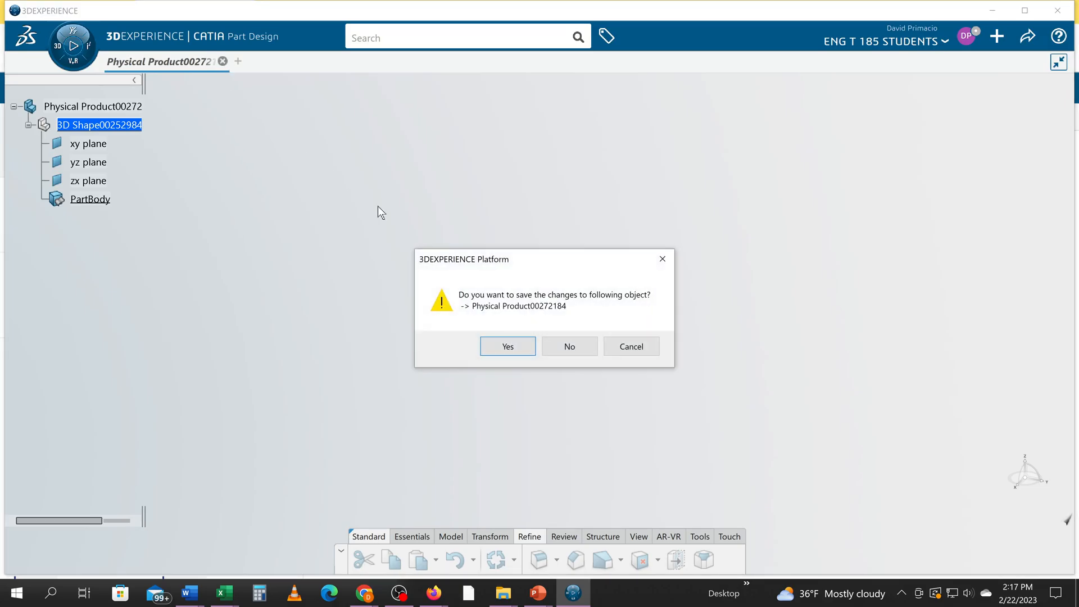
pyautogui.click(570, 346)
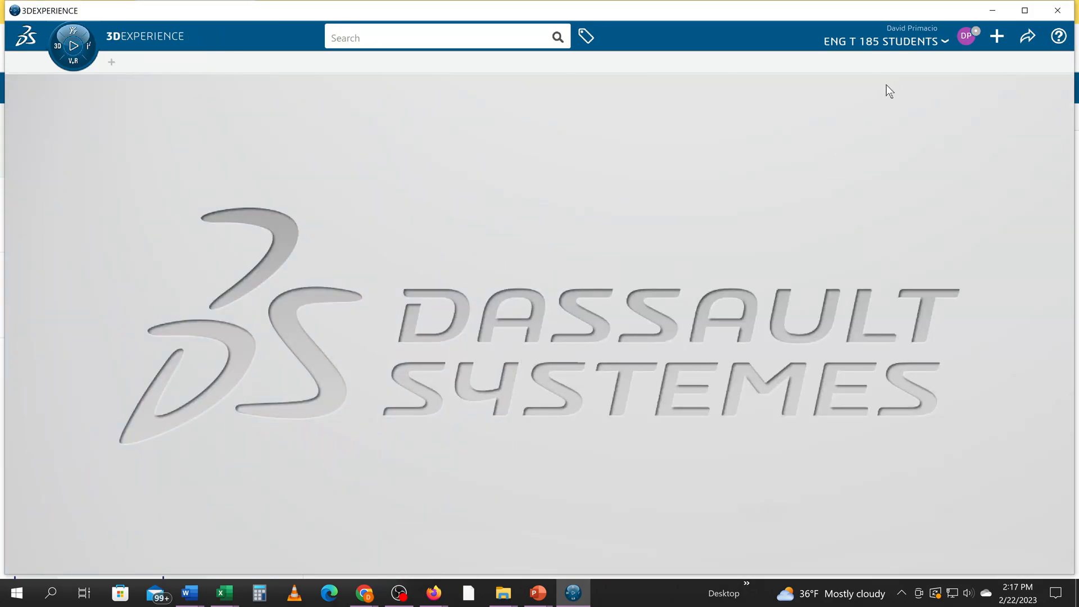
# Step: Switch the collaborative space to 193 Student Startup and accept the credentials
pyautogui.click(942, 46)
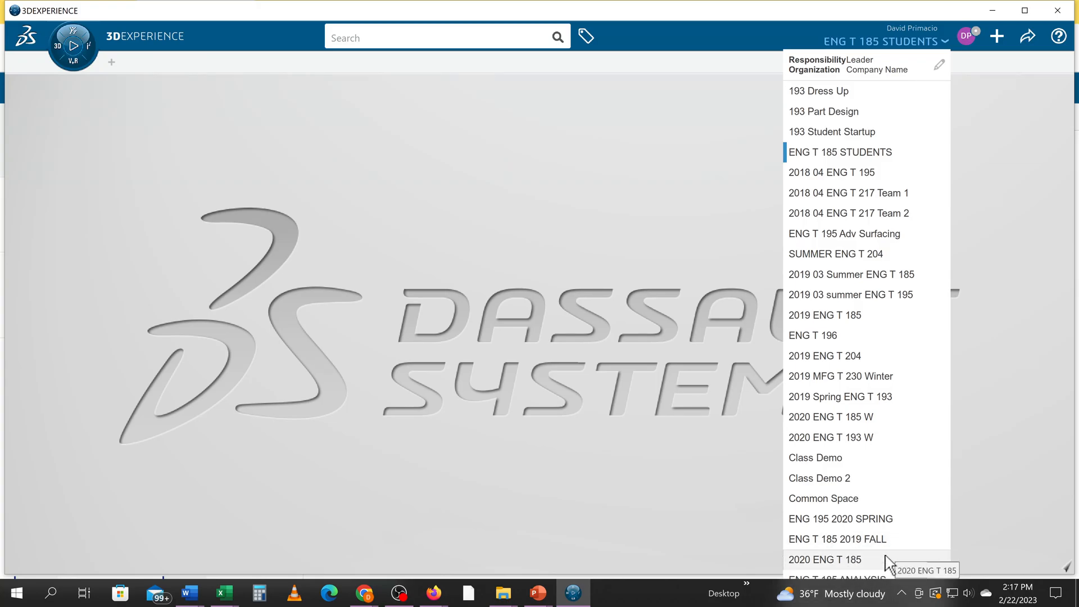
pyautogui.click(846, 135)
pyautogui.click(557, 404)
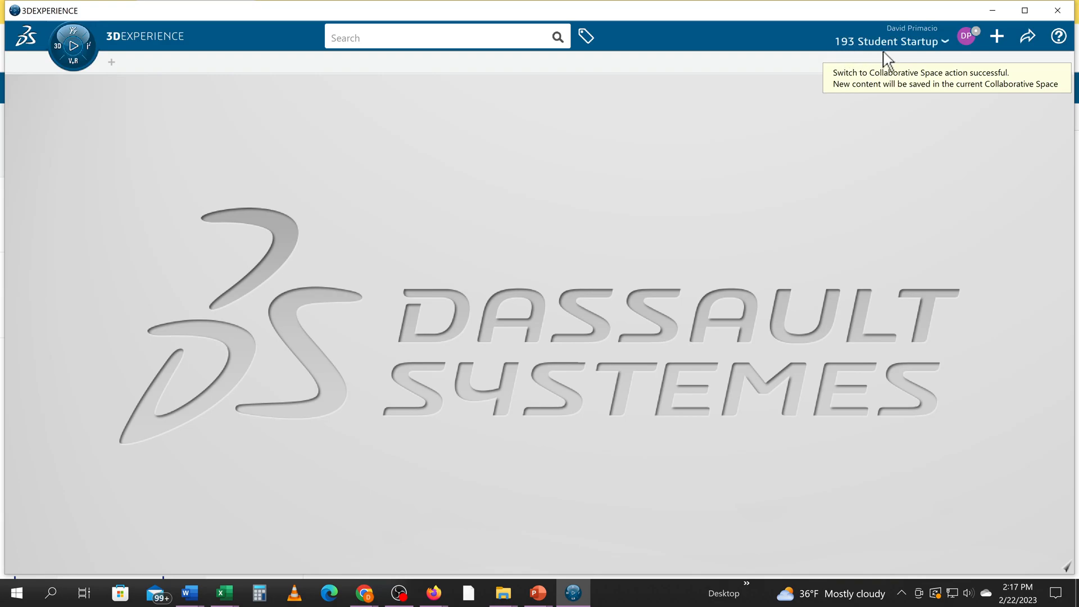
# Step: Create a new 3D part in the Part Design app and define its PartBody as the in-work object
pyautogui.click(55, 49)
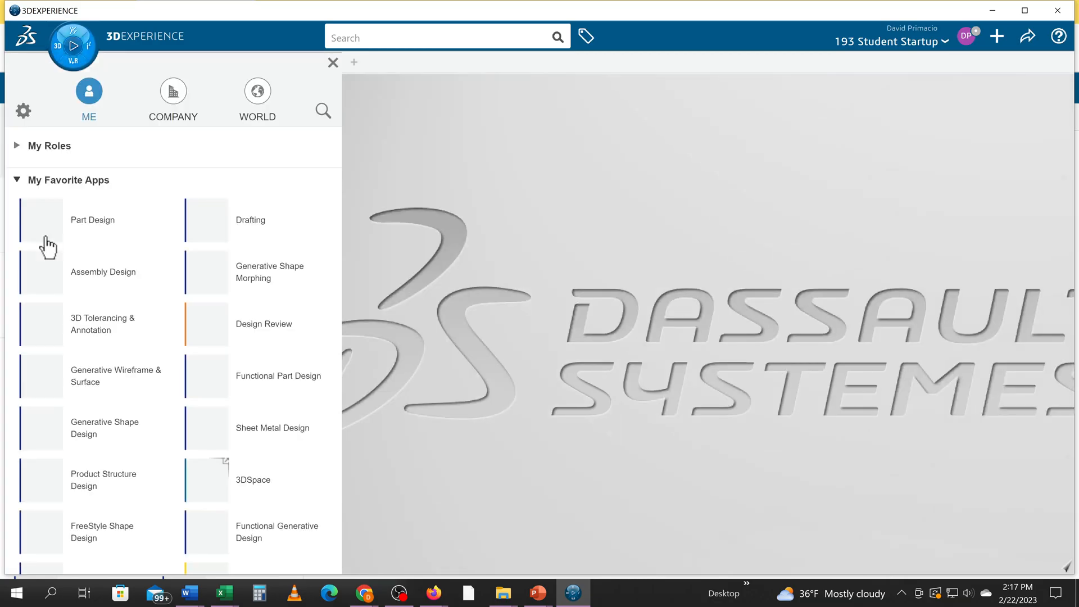
pyautogui.click(42, 226)
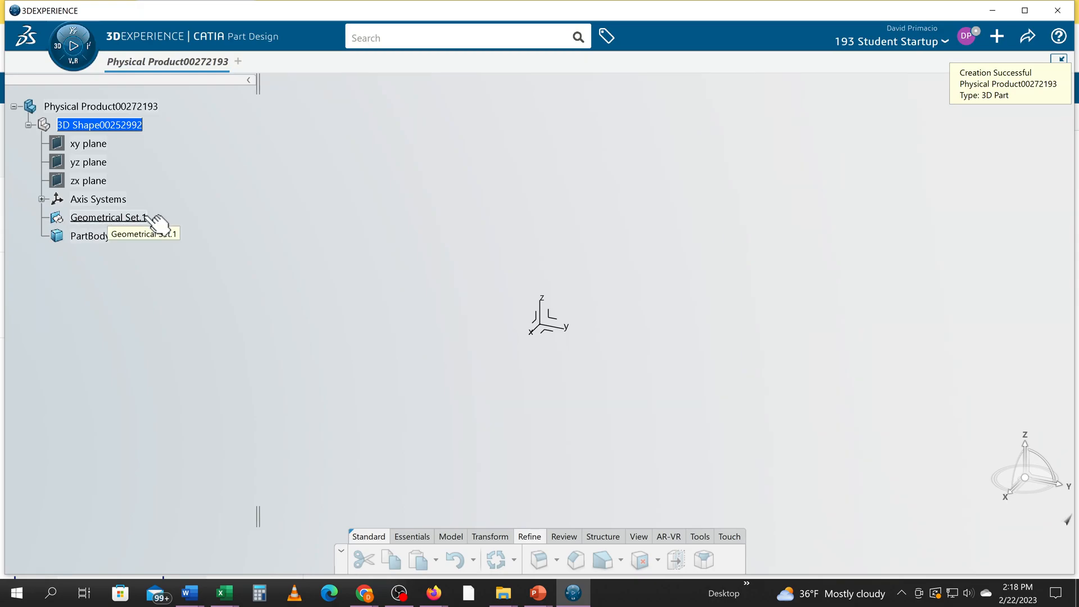
pyautogui.click(41, 199)
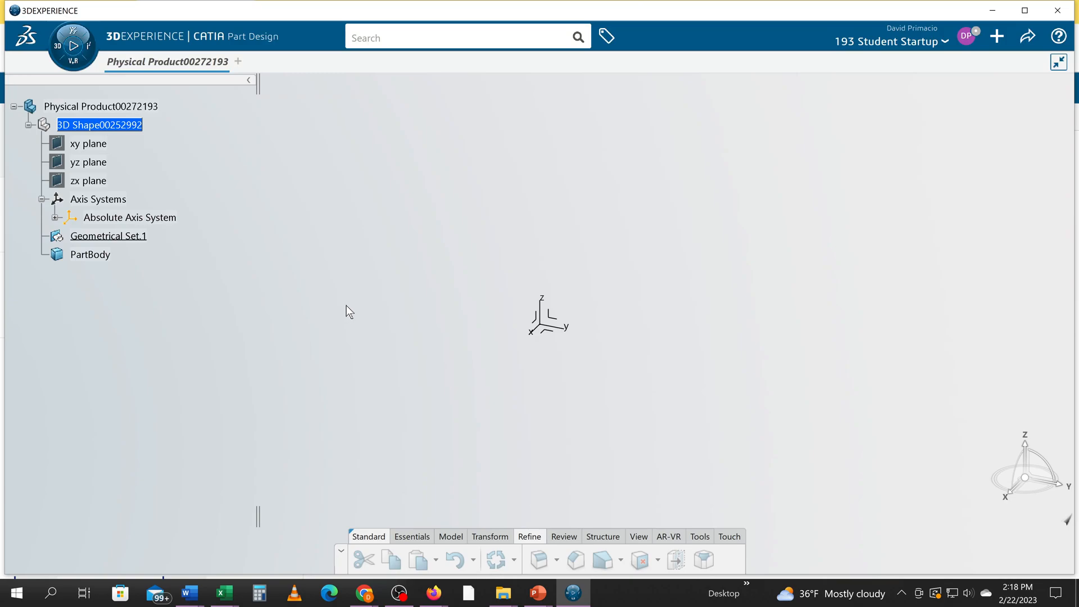
pyautogui.rightClick(93, 255)
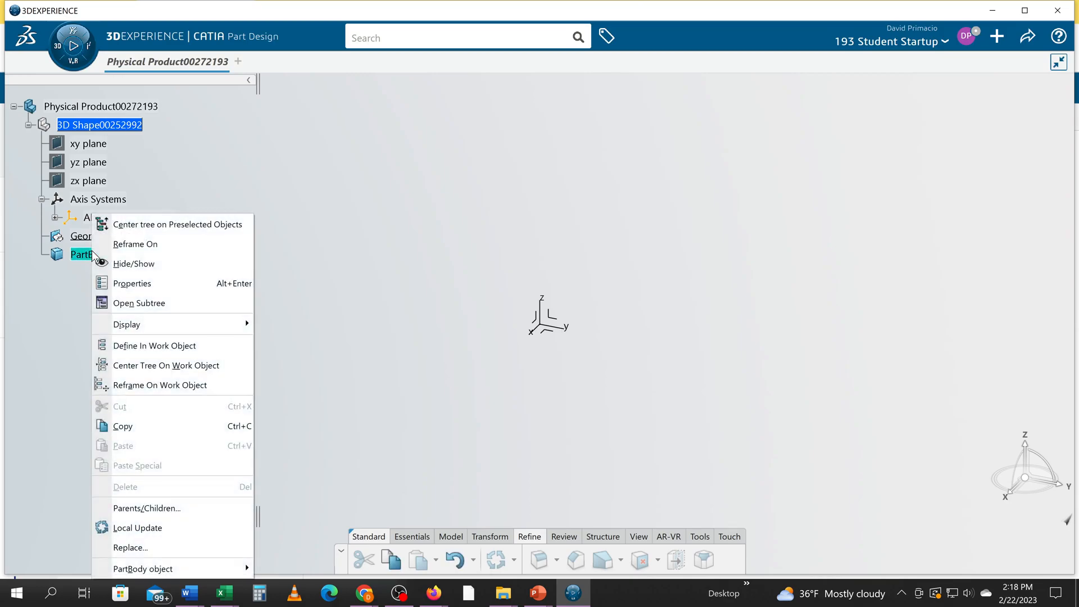
pyautogui.click(140, 346)
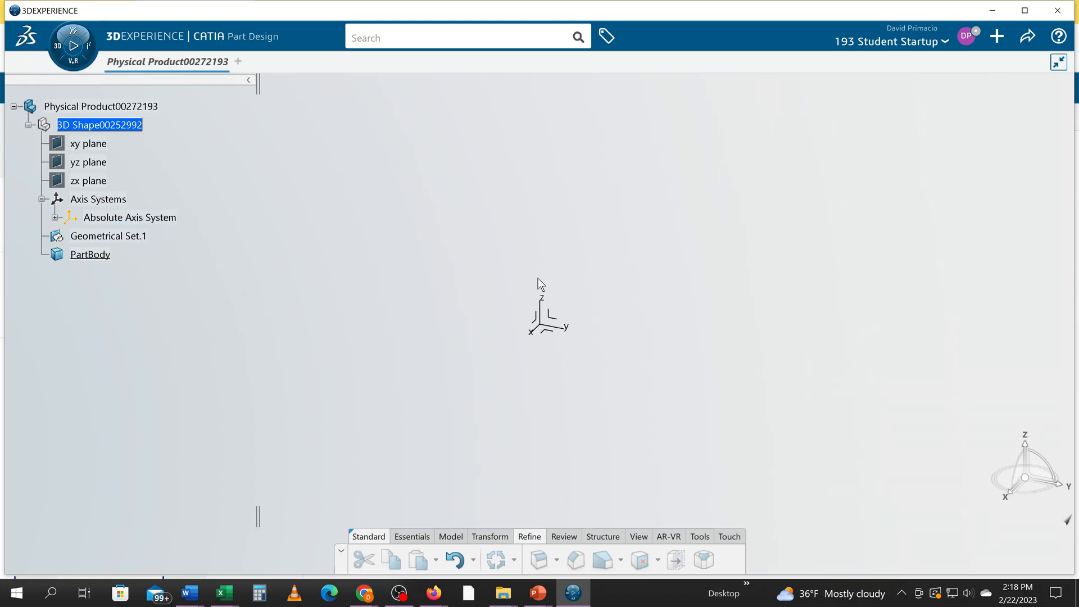
# Step: Rename the part's geometrical set to CONSTRCUTION_GEOMETRY in its feature properties
pyautogui.click(147, 240)
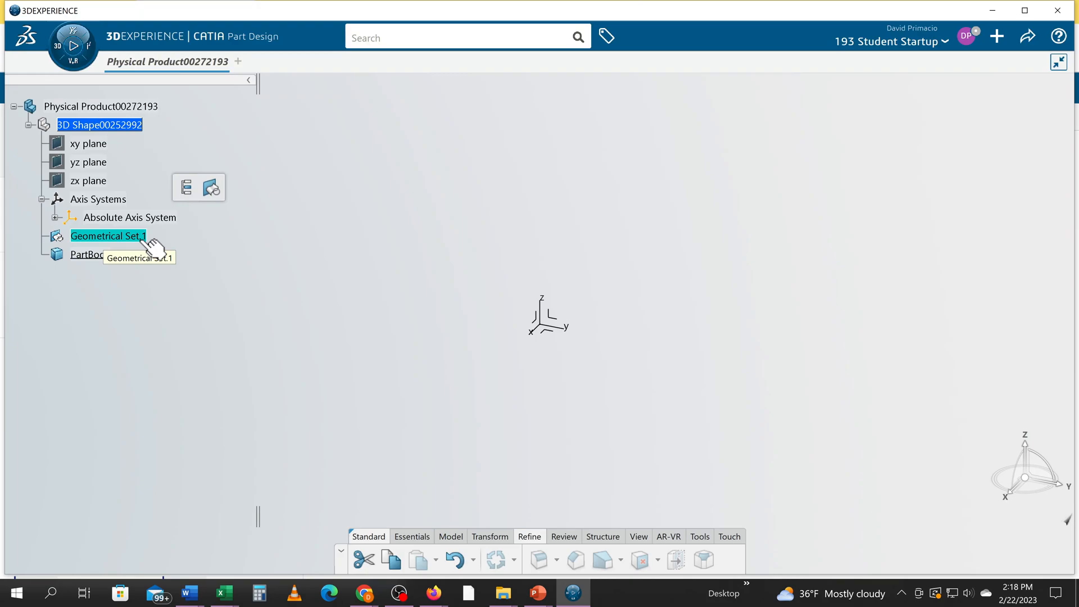
pyautogui.rightClick(147, 239)
pyautogui.click(157, 283)
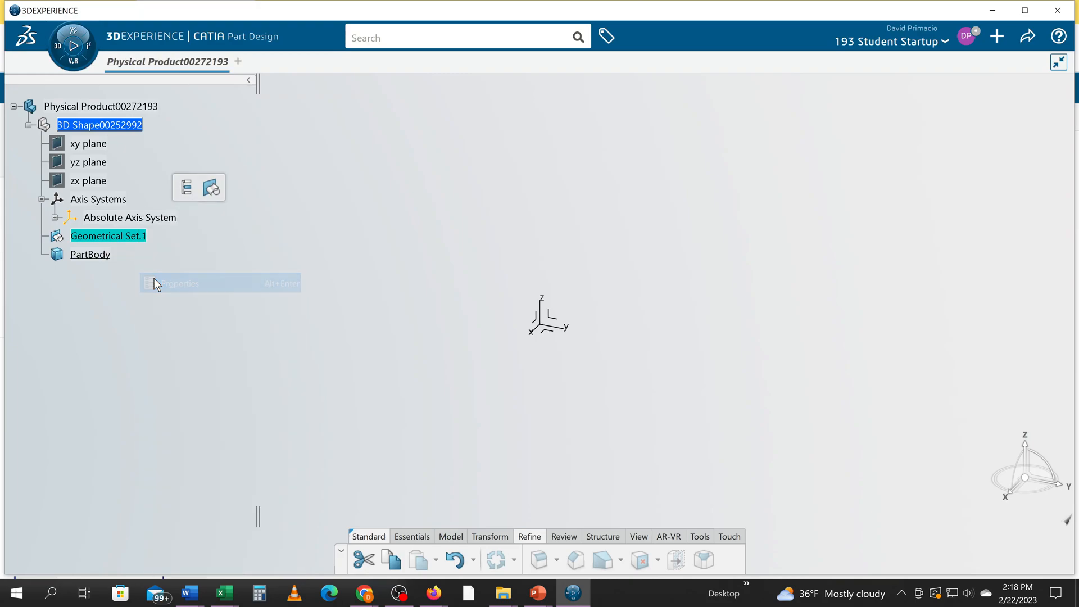
pyautogui.click(823, 214)
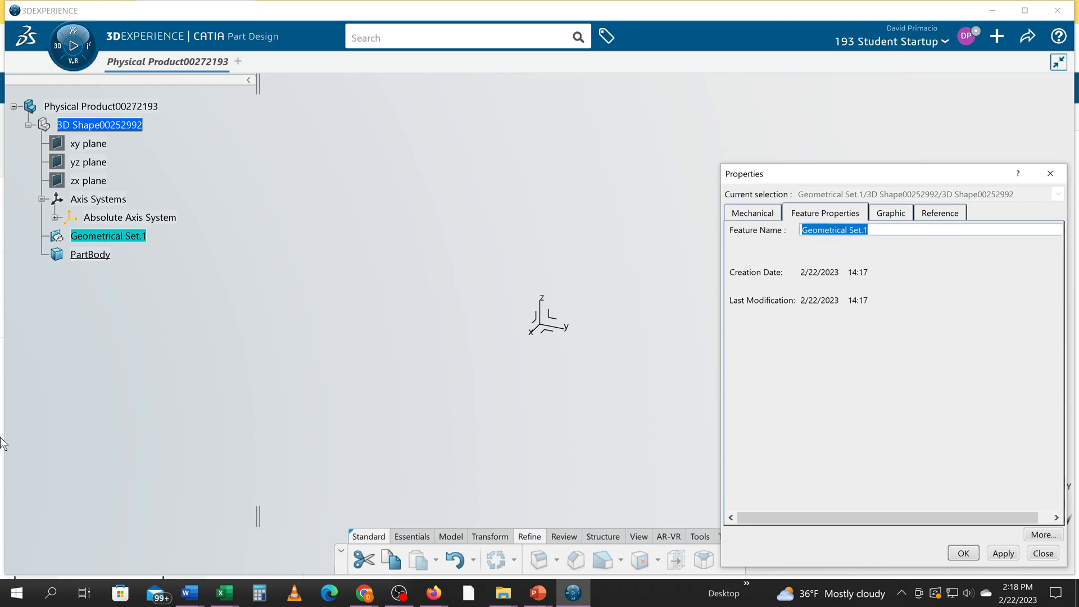
pyautogui.press('capslock')
pyautogui.write('CON')
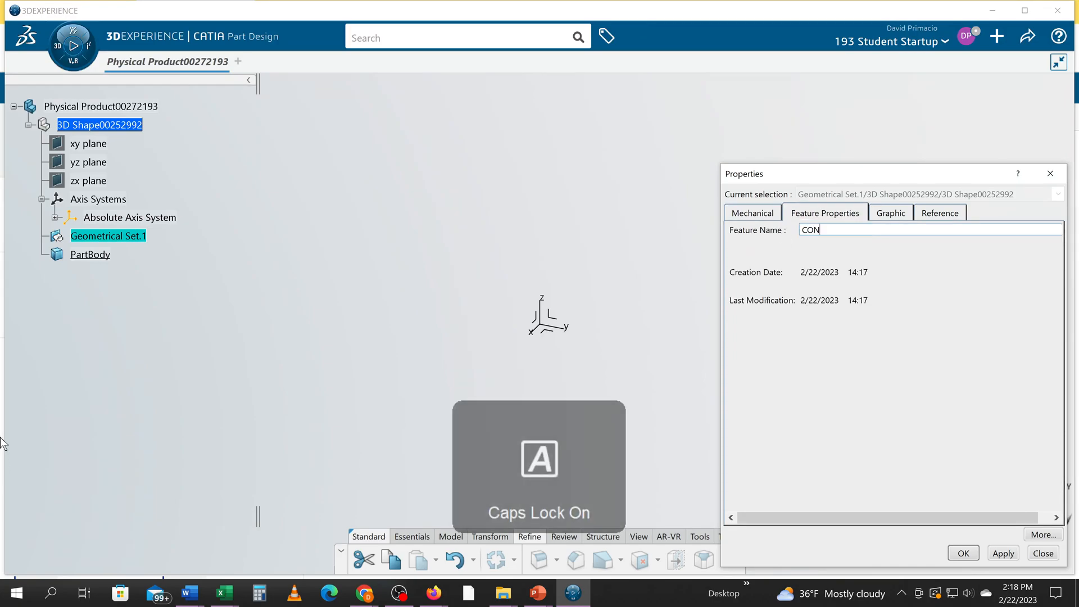
pyautogui.write('STRCUTION')
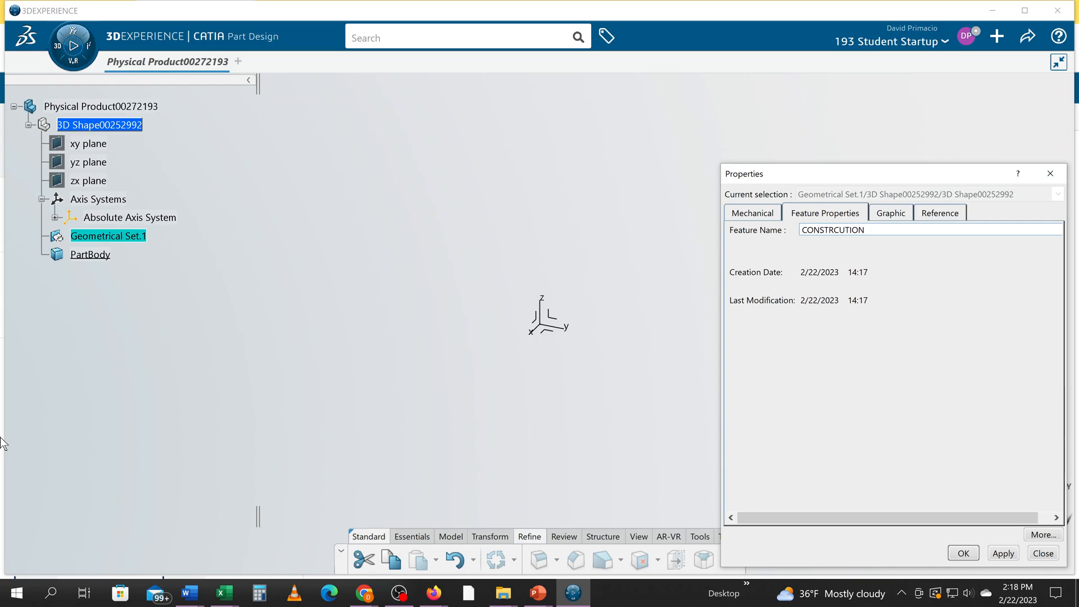
pyautogui.write('_')
pyautogui.write('GEMO')
pyautogui.press('BackSpace')
pyautogui.write('OMETRY')
pyautogui.press('Return')
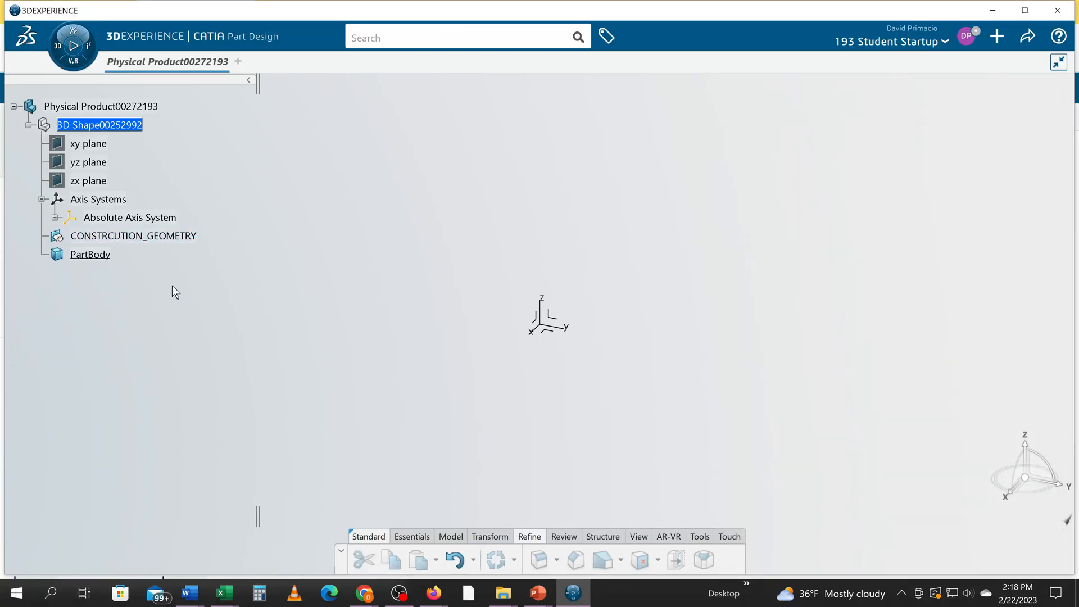
# Step: Switch to Word and review the Document4 guidelines on starting a part from a local axis
pyautogui.moveTo(510, 431); pyautogui.dragTo(510, 354, button='middle')
pyautogui.click(133, 107)
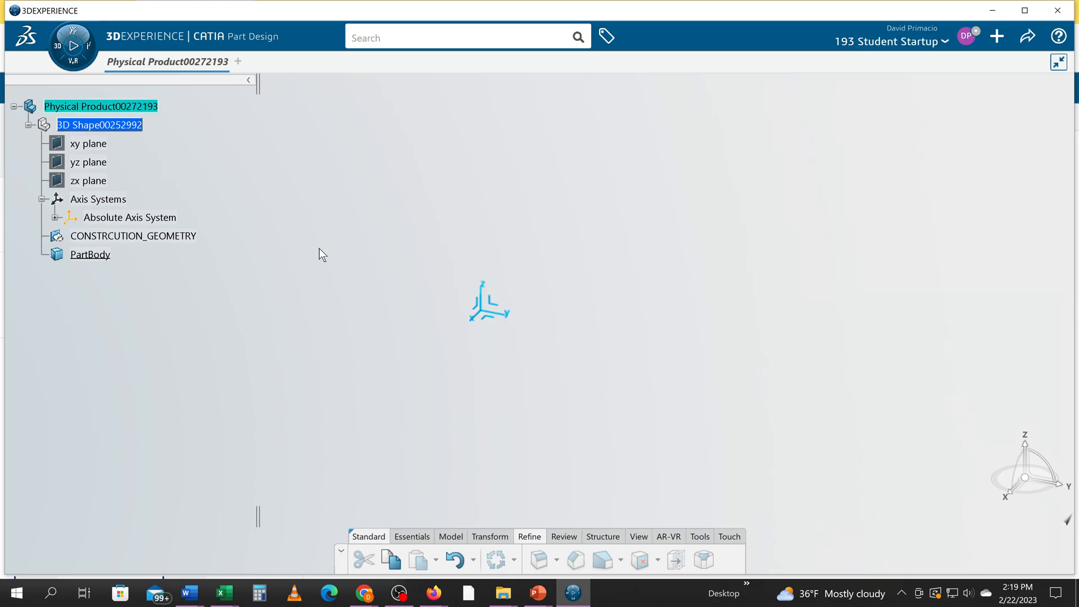
pyautogui.hotkey('alt', 'Tab')
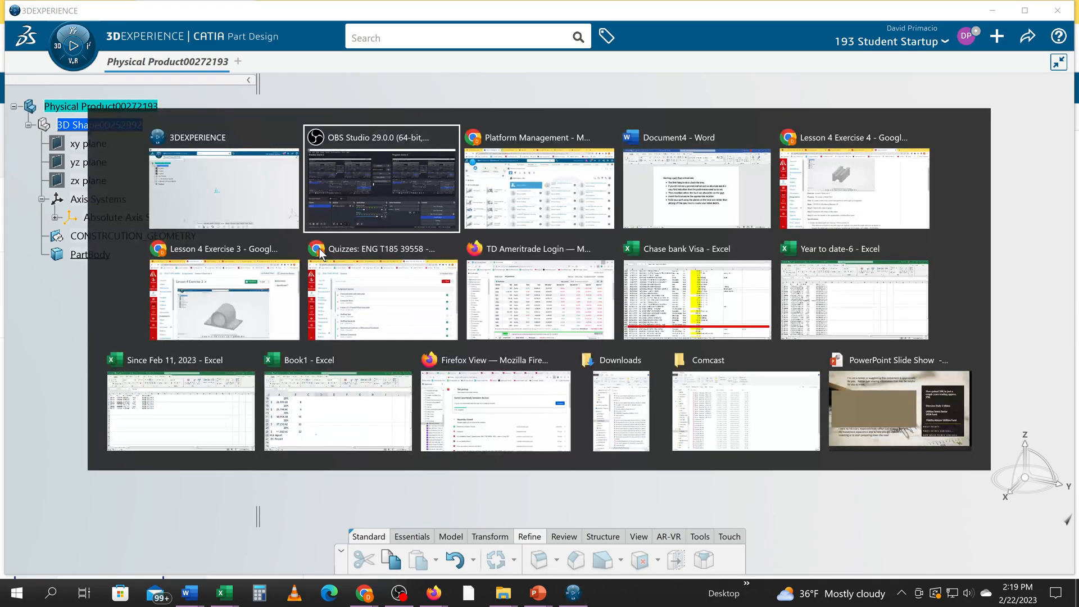
pyautogui.press('Tab')
pyautogui.press('Tab')
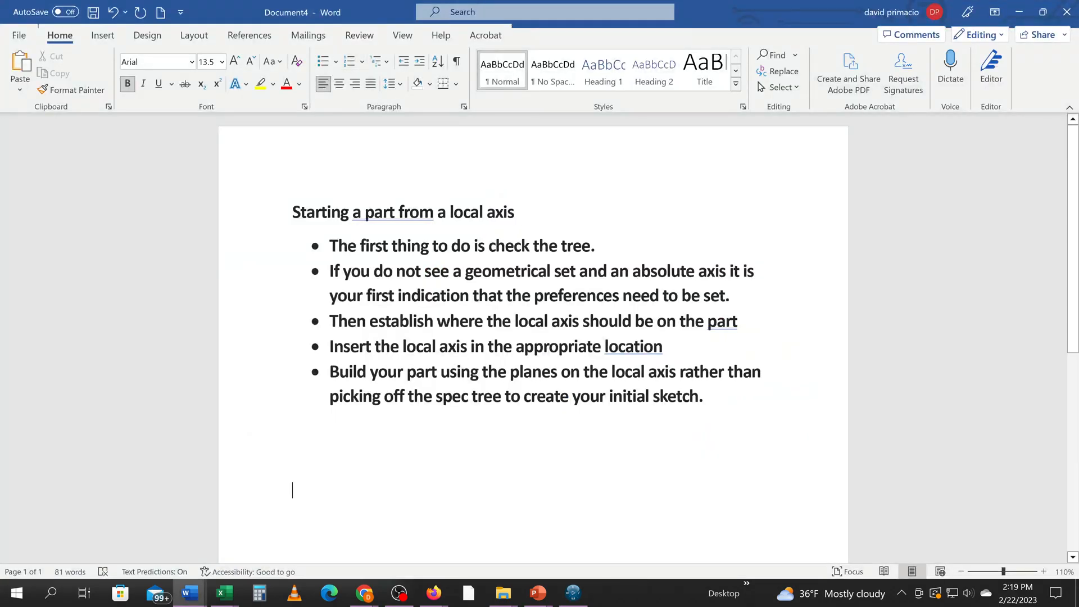
pyautogui.moveTo(572, 246); pyautogui.dragTo(331, 246)
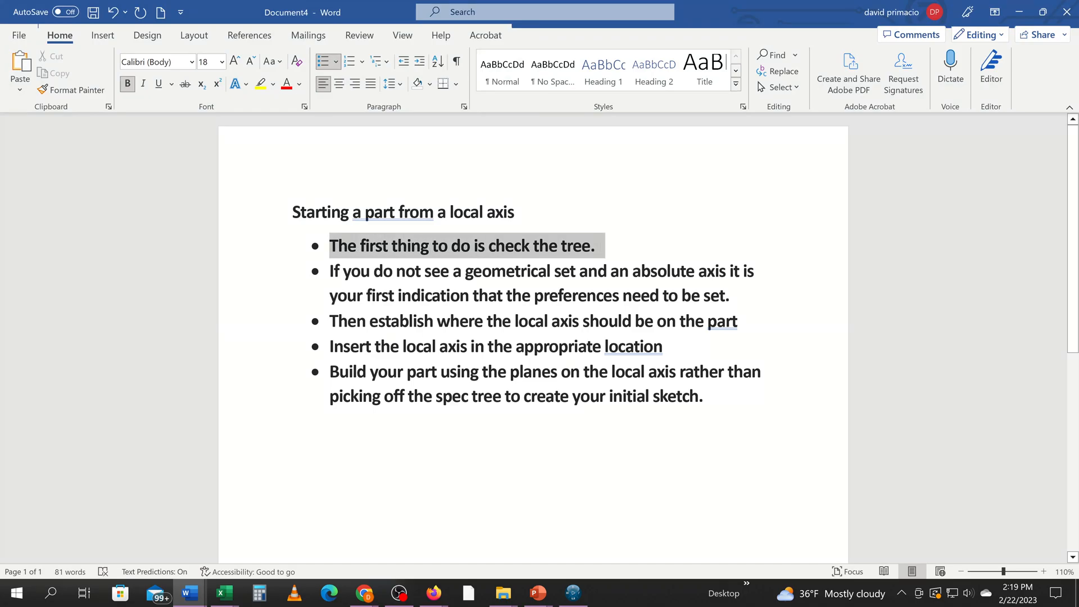
pyautogui.click(469, 295)
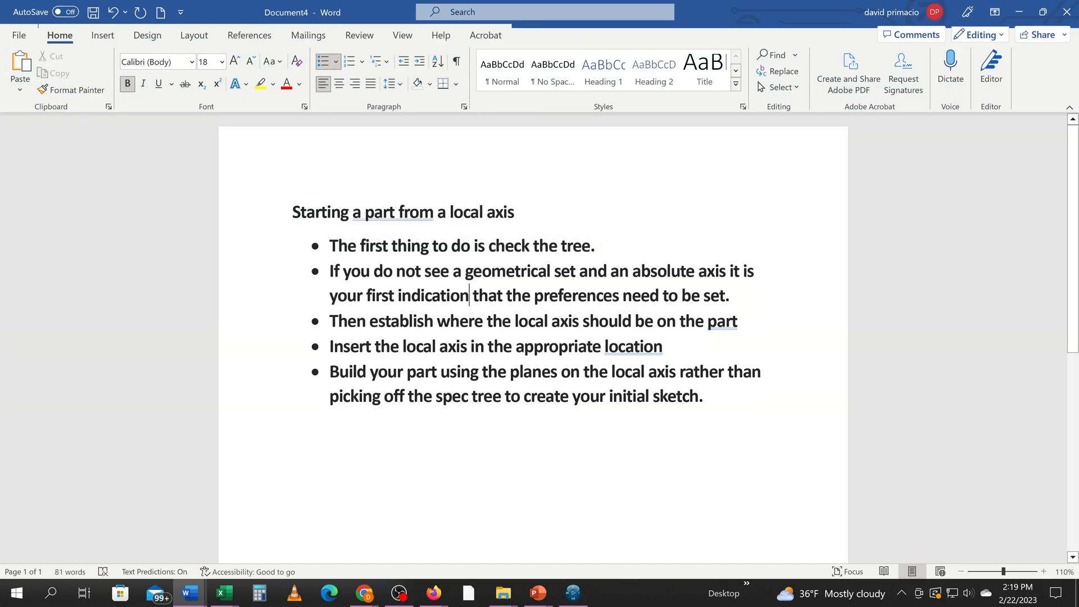
pyautogui.moveTo(465, 271); pyautogui.dragTo(579, 270)
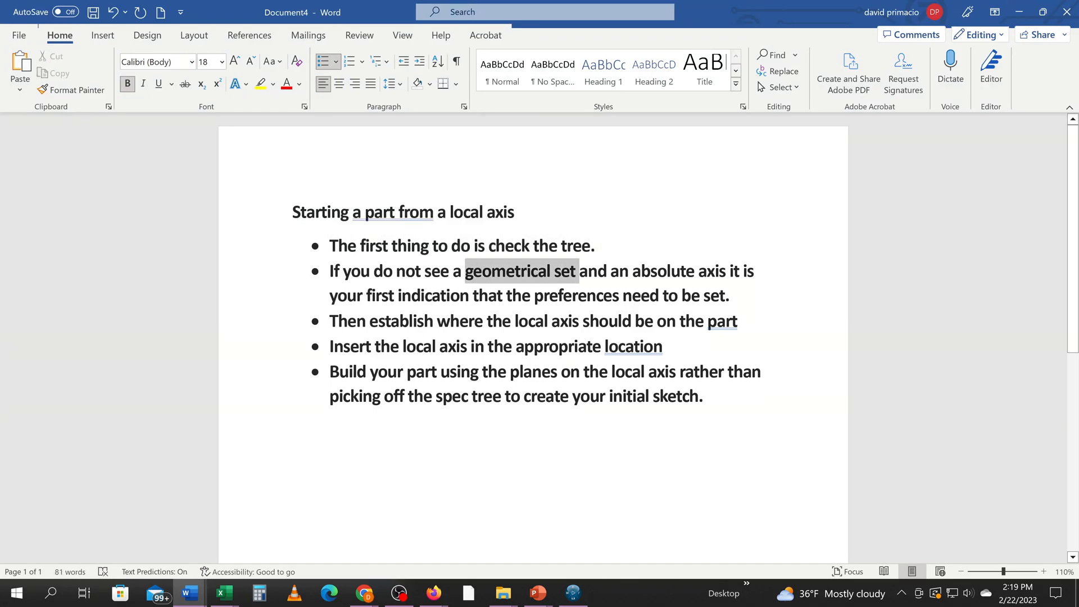
pyautogui.click(618, 346)
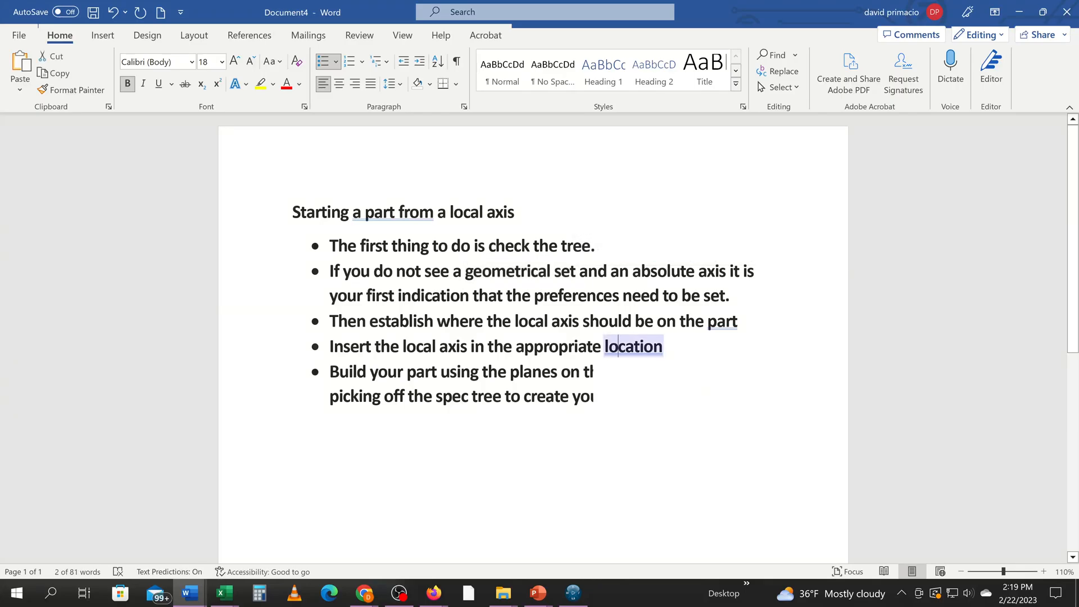
pyautogui.moveTo(632, 270); pyautogui.dragTo(756, 271)
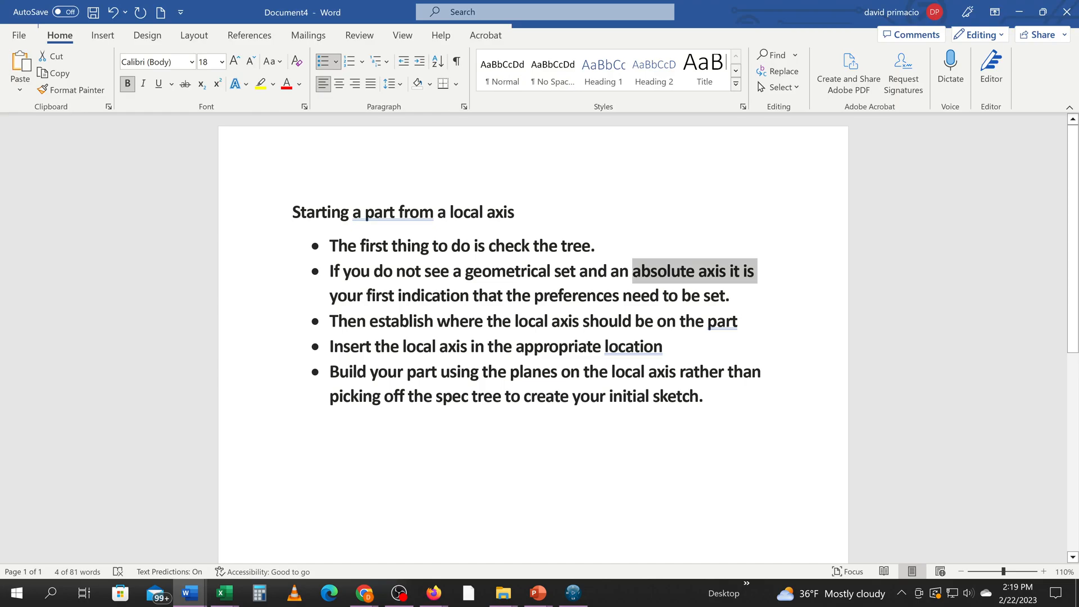
pyautogui.click(468, 321)
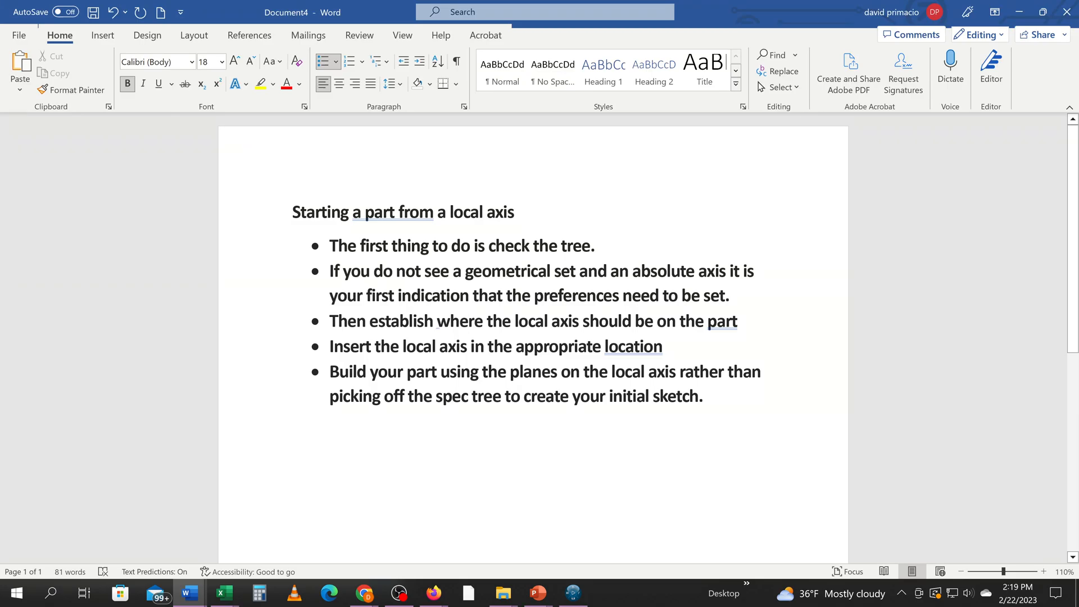
# Step: Switch to Chrome and examine the Lesson 4 Exercise 1 specifications for the local axis location
pyautogui.hotkey('alt', 'Tab')
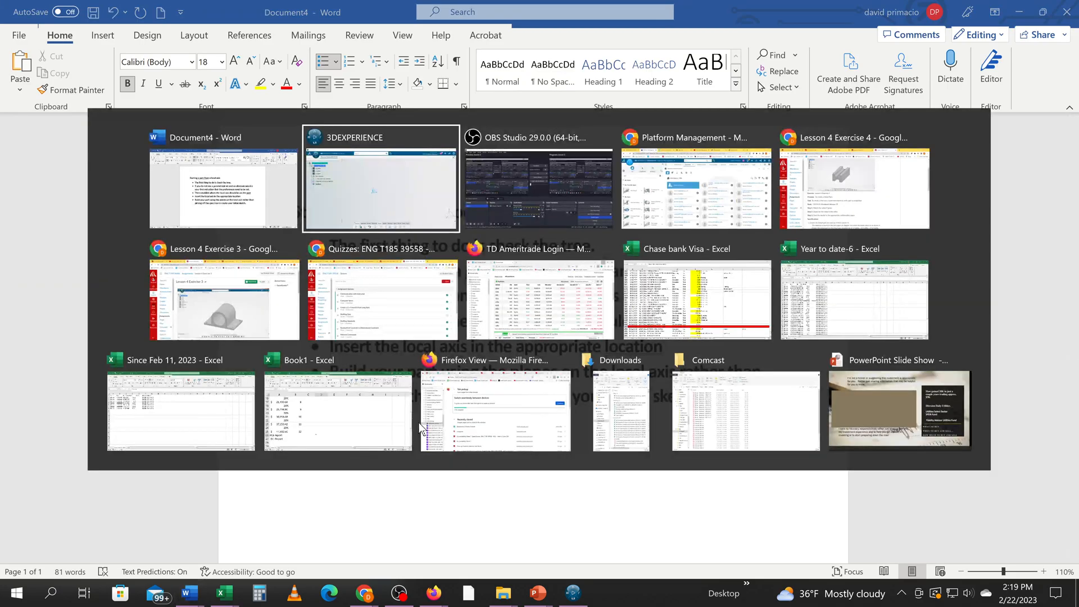
pyautogui.hotkey('alt', 'Tab')
pyautogui.hotkey('alt', 'Tab')
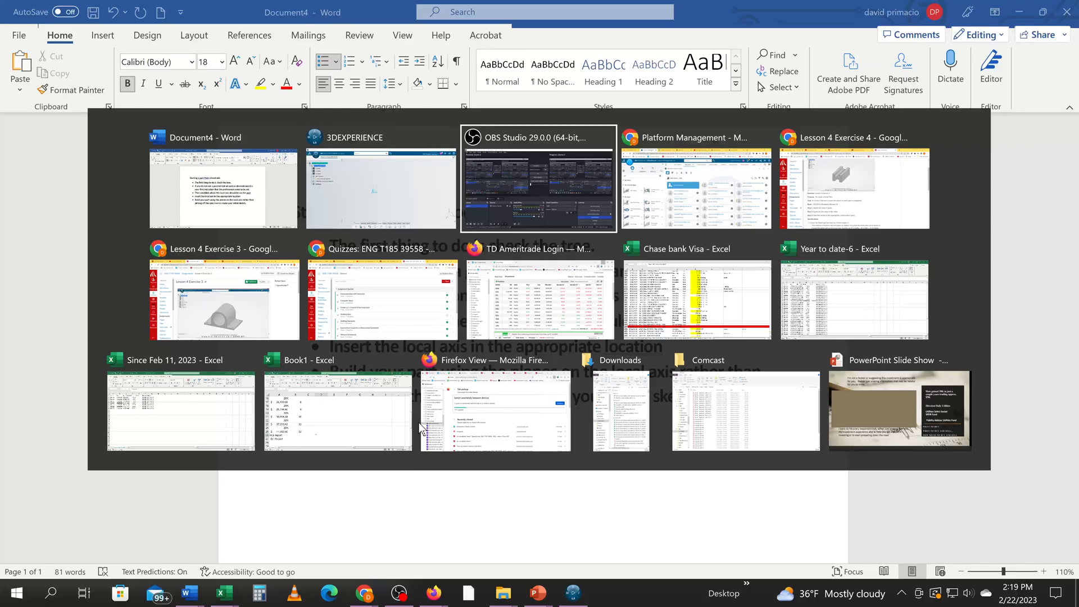
pyautogui.hotkey('alt', 'Tab')
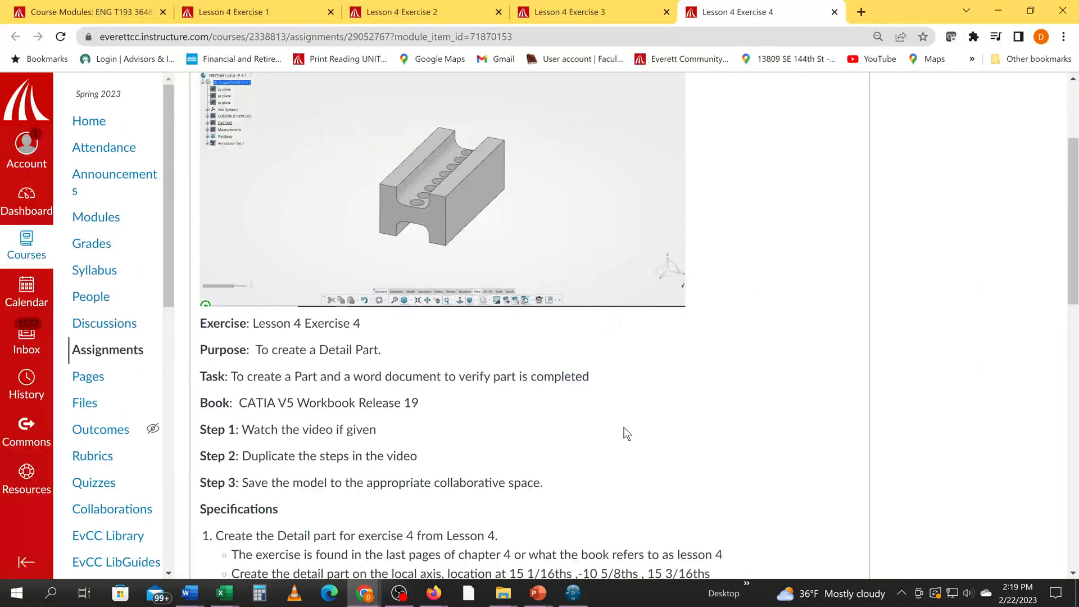
pyautogui.scroll(-2, 494, 415)
pyautogui.scroll(-1, 639, 326)
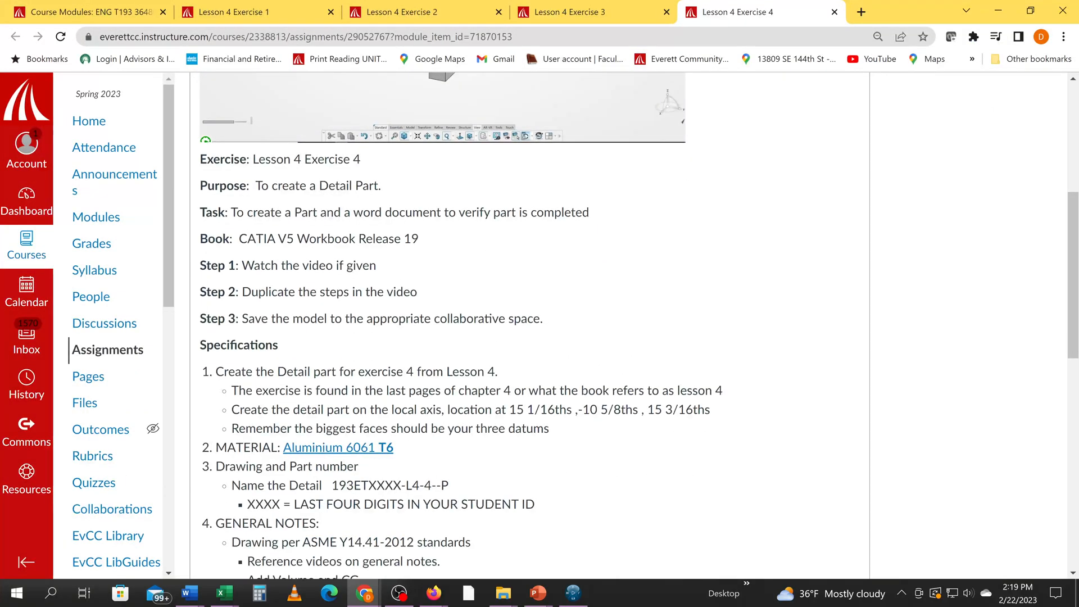
pyautogui.scroll(6, 517, 419)
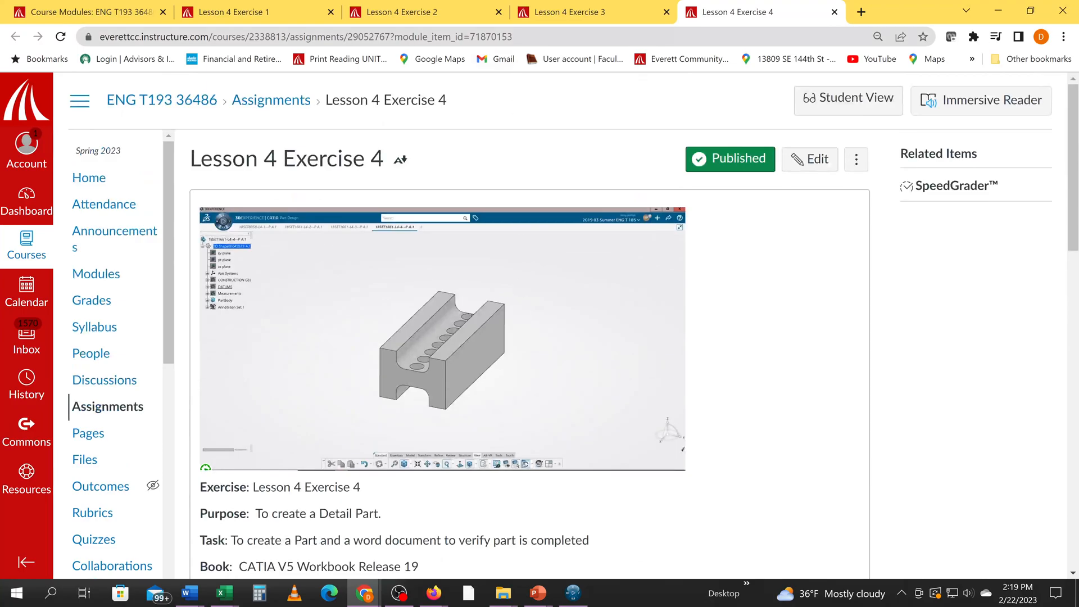
pyautogui.click(308, 15)
pyautogui.scroll(-4, 382, 244)
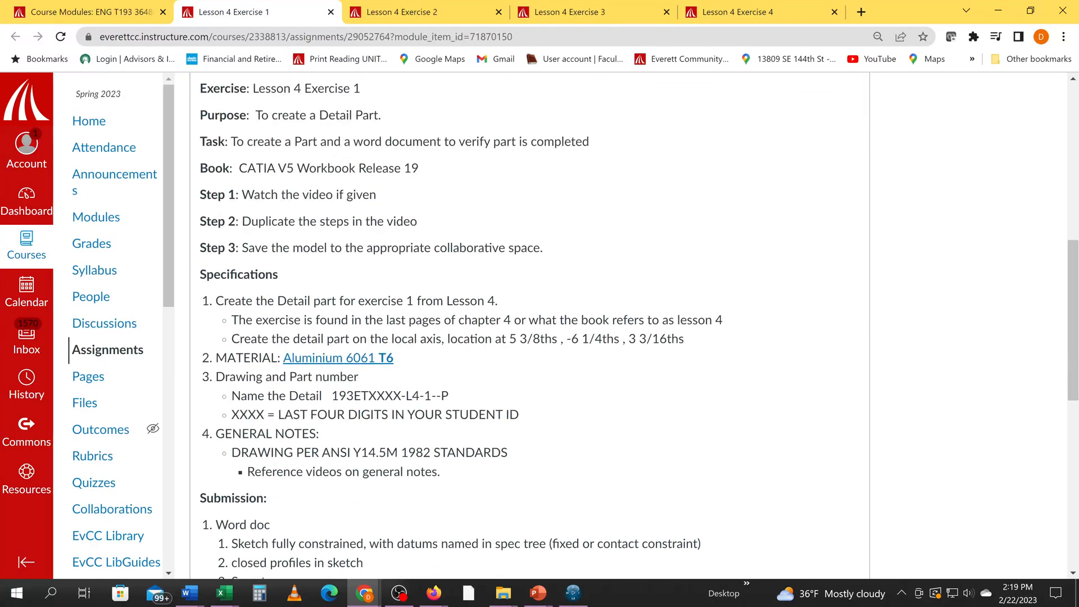
pyautogui.moveTo(391, 339); pyautogui.dragTo(697, 345)
pyautogui.click(625, 389)
# Step: Return to 3DEXPERIENCE and define the CONSTRCUTION_GEOMETRY geometrical set as the in-work object
pyautogui.hotkey('alt', 'Tab')
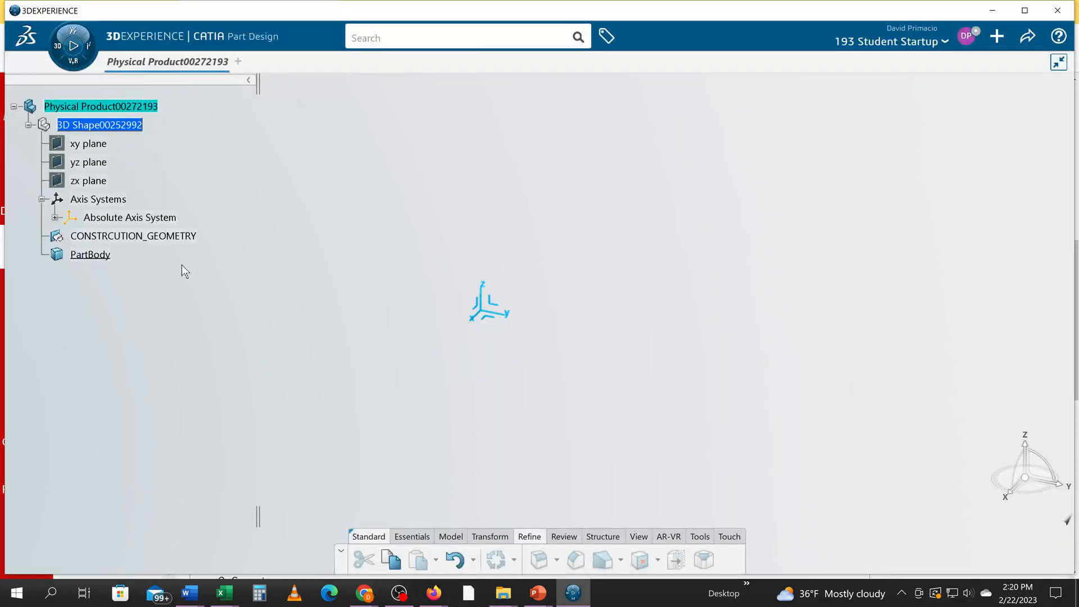
pyautogui.click(171, 239)
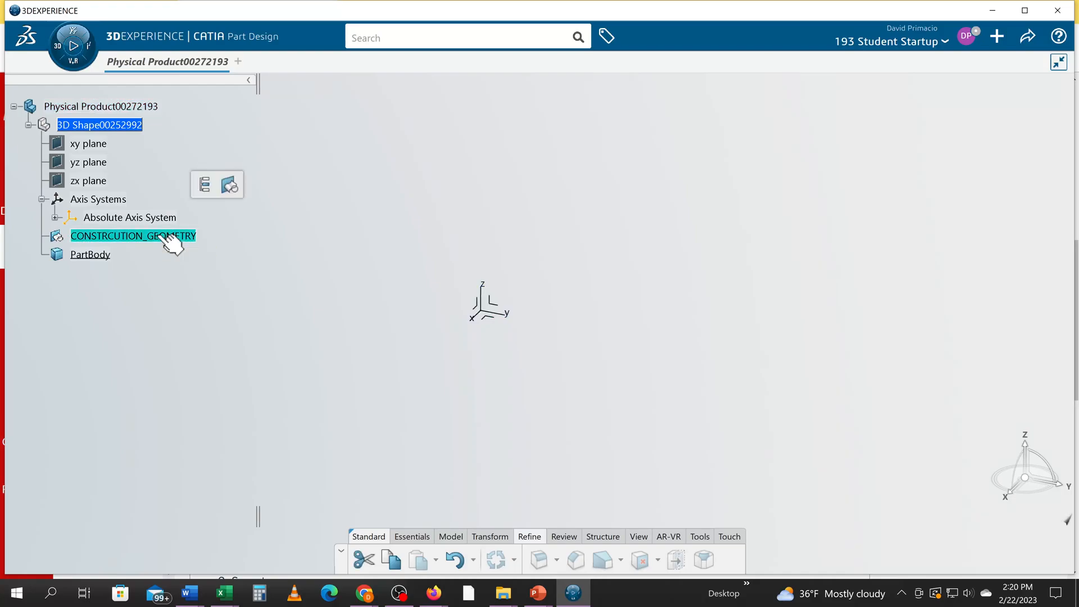
pyautogui.rightClick(163, 237)
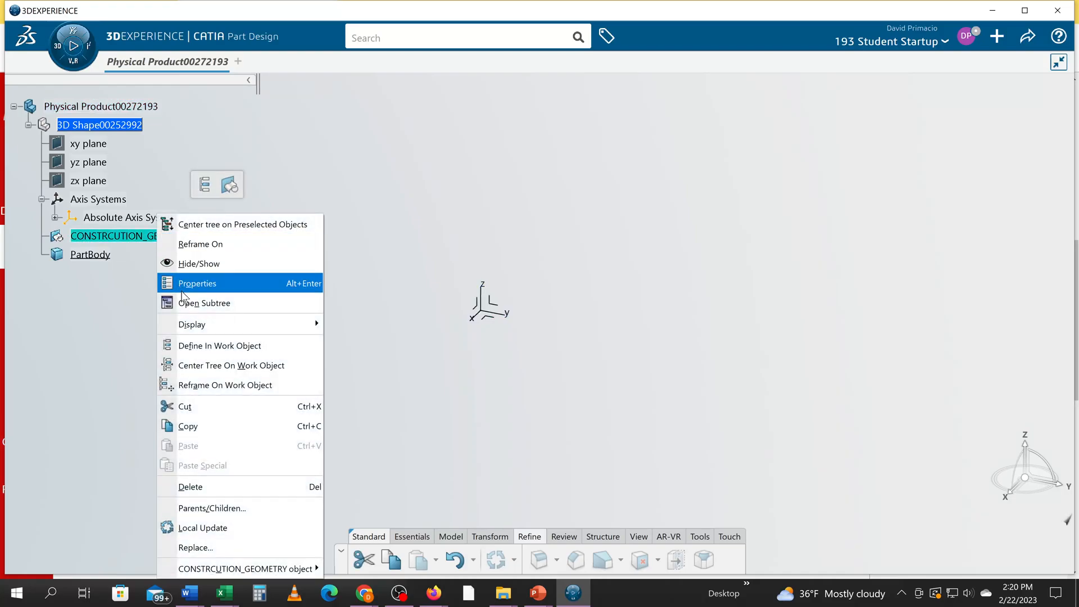
pyautogui.click(204, 345)
pyautogui.click(309, 286)
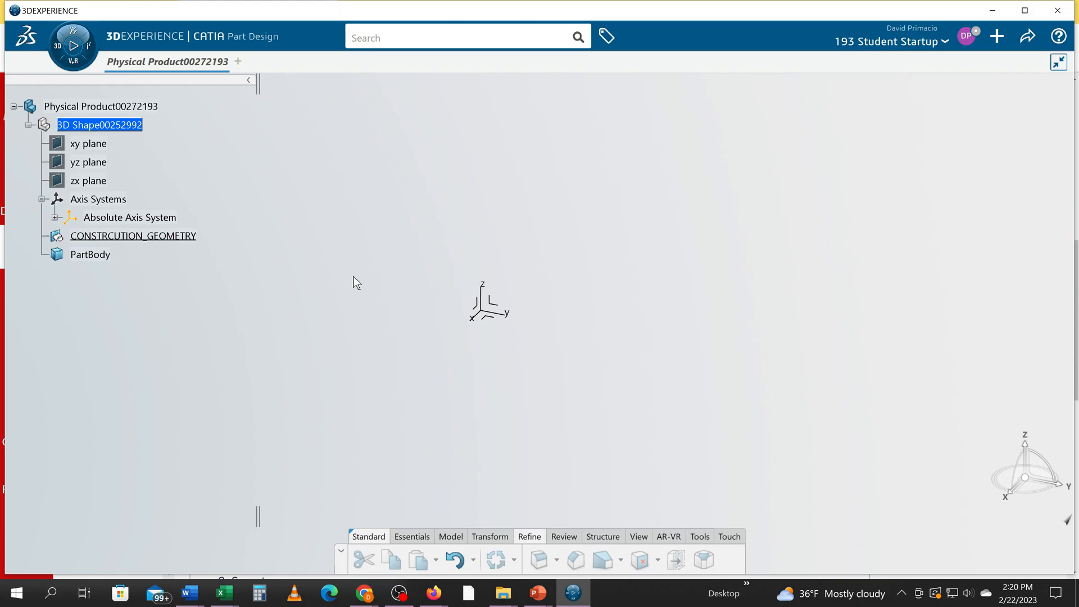
# Step: Start a coordinates point on the Absolute Axis System and set X to 5+3/8 in, checking the location in the Chrome exercise page
pyautogui.click(410, 537)
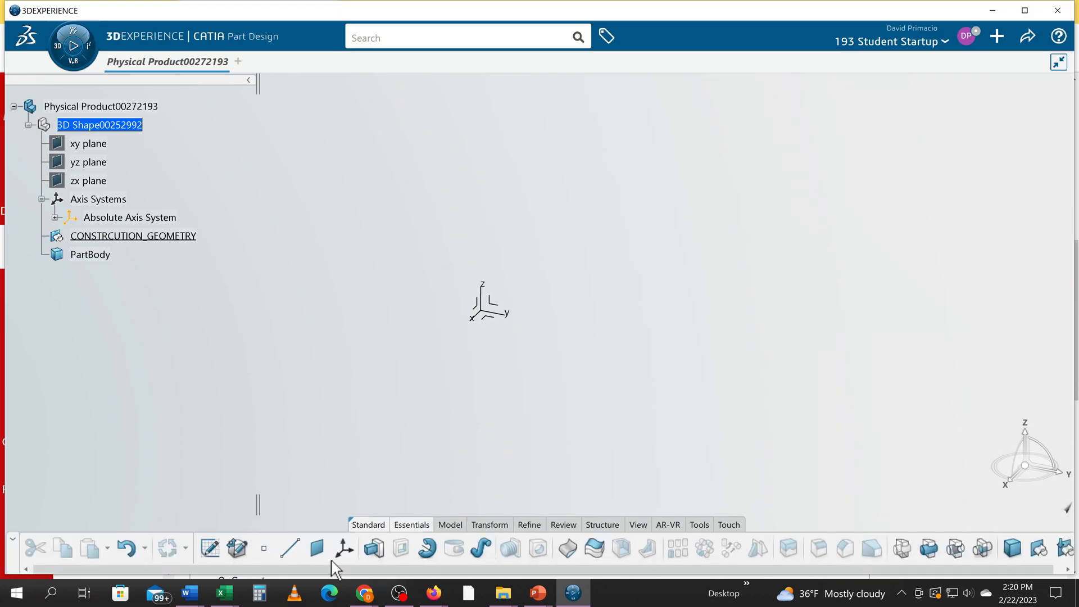
pyautogui.click(264, 548)
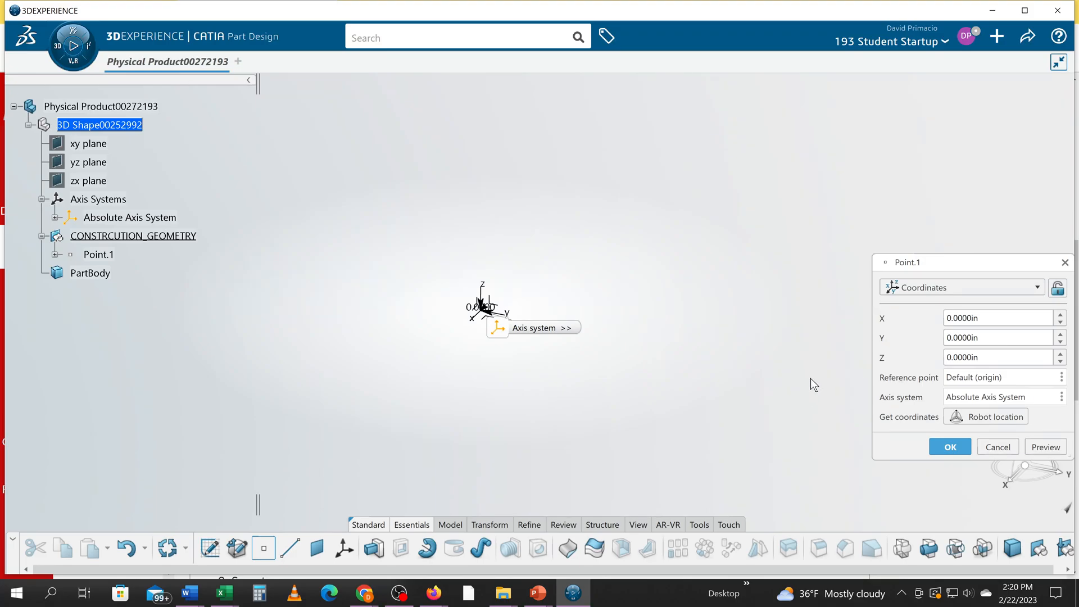
pyautogui.hotkey('alt', 'Tab')
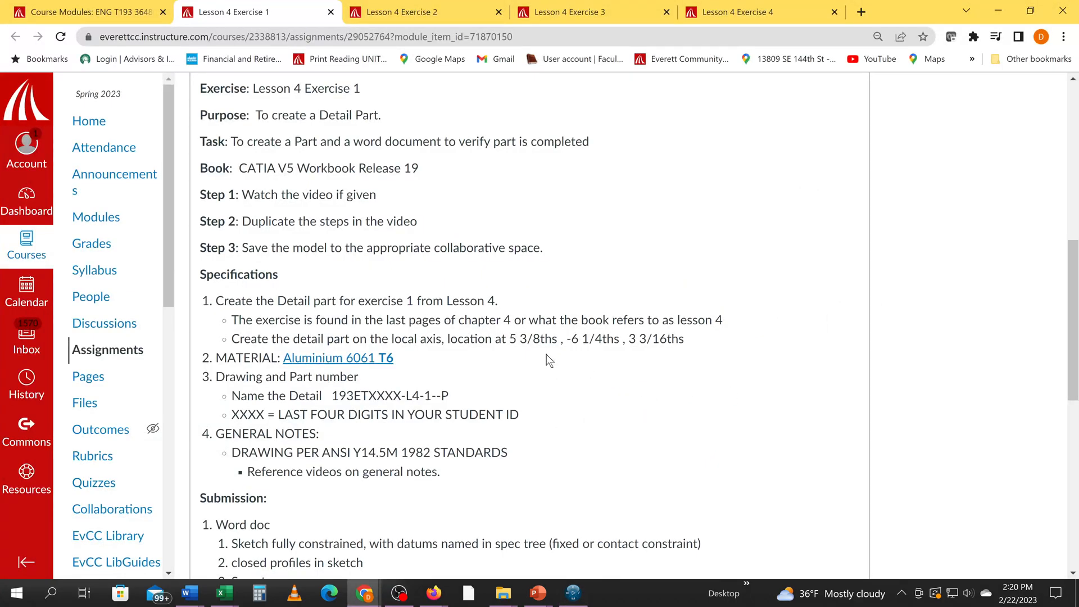
pyautogui.hotkey('alt', 'Tab')
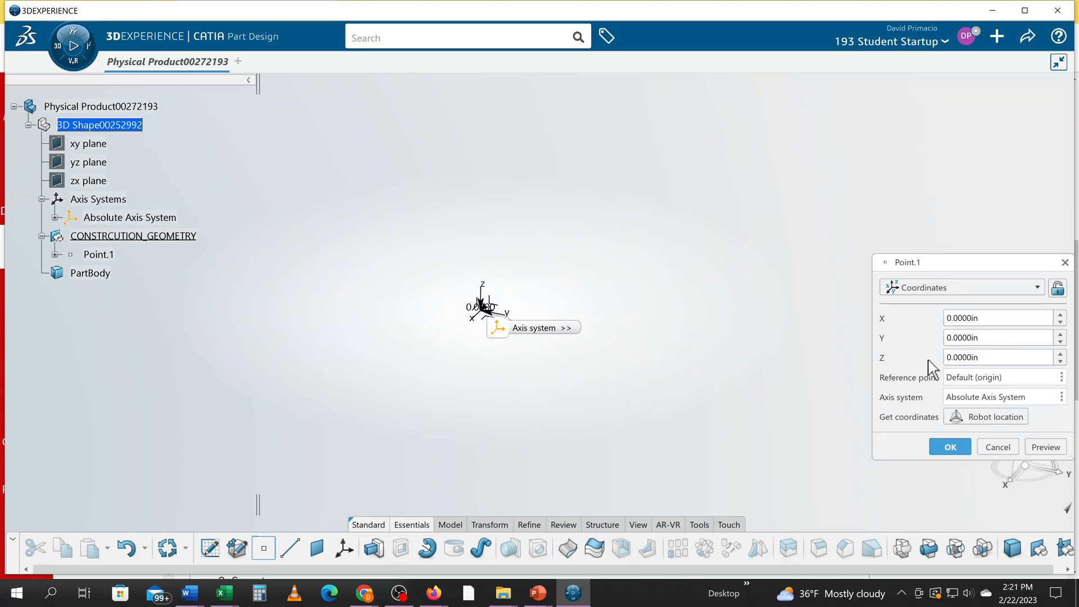
pyautogui.doubleClick(984, 318)
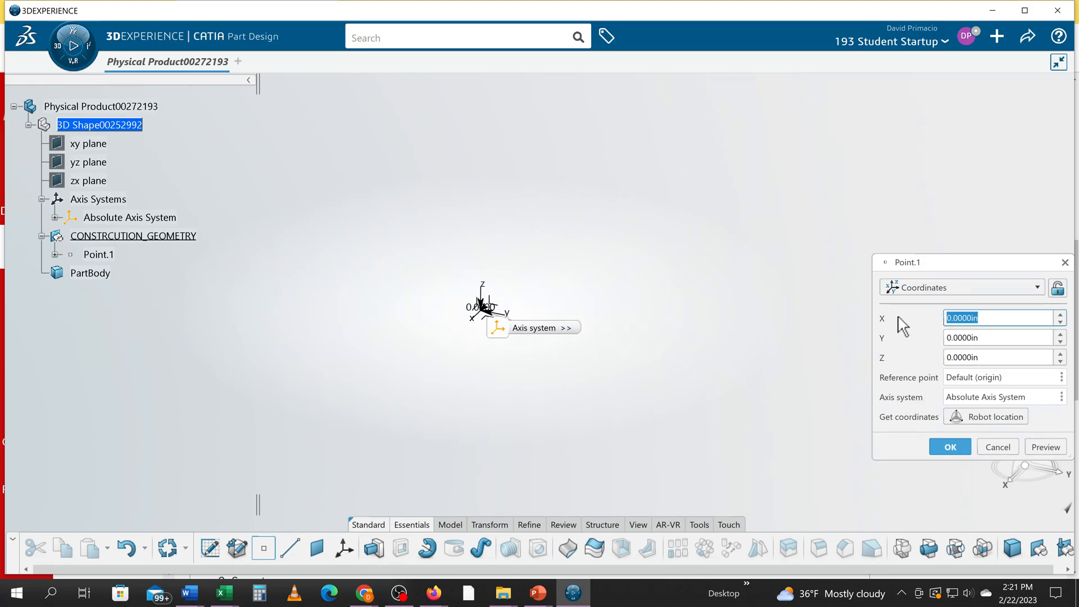
pyautogui.write('5+3/8')
pyautogui.hotkey('alt', 'Tab')
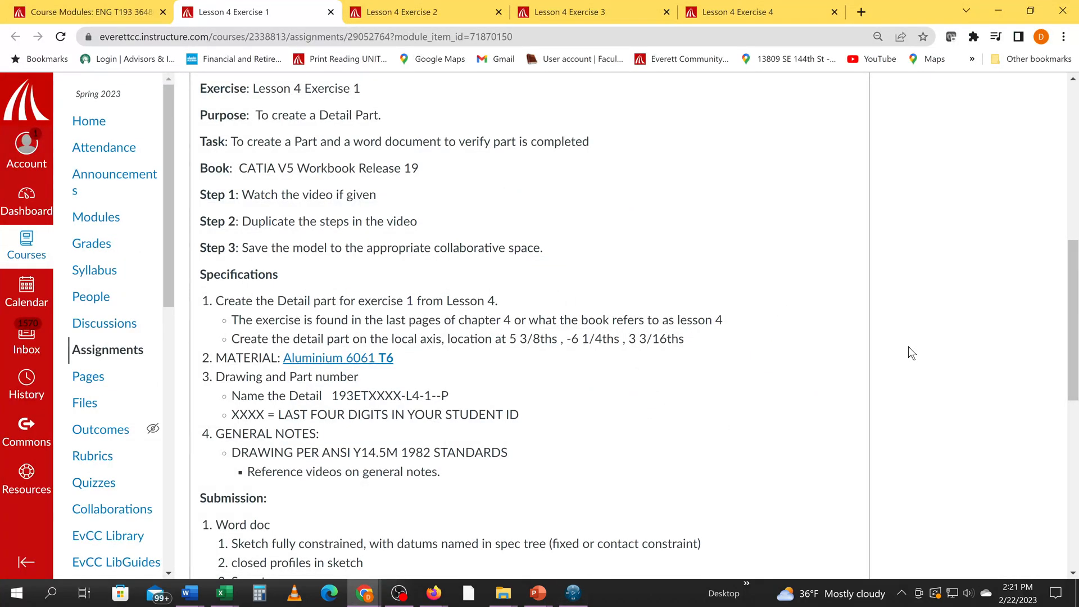
pyautogui.hotkey('alt', 'Tab')
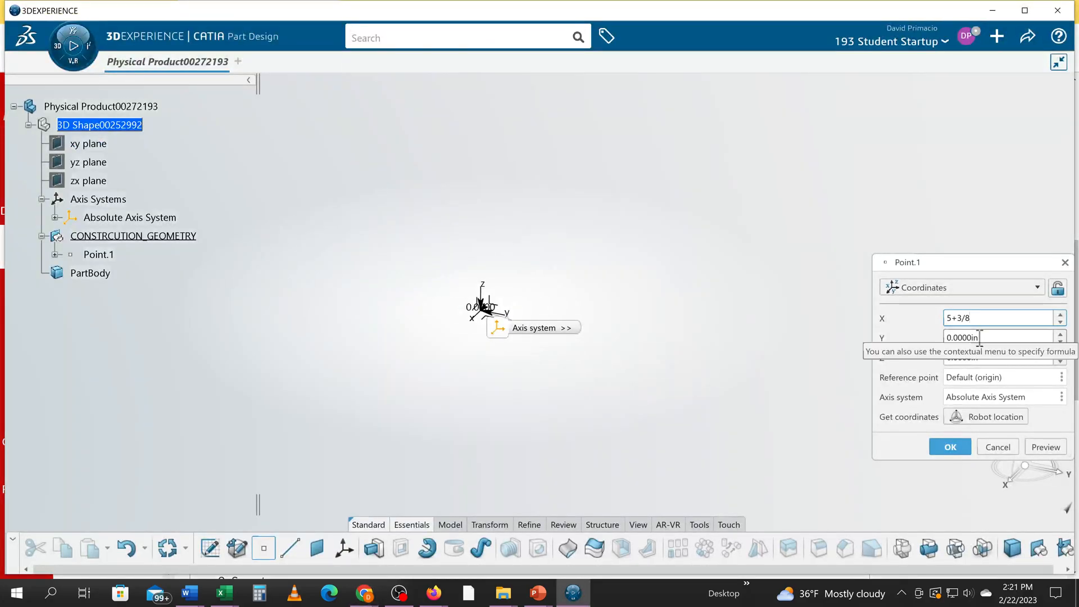
pyautogui.press('Tab')
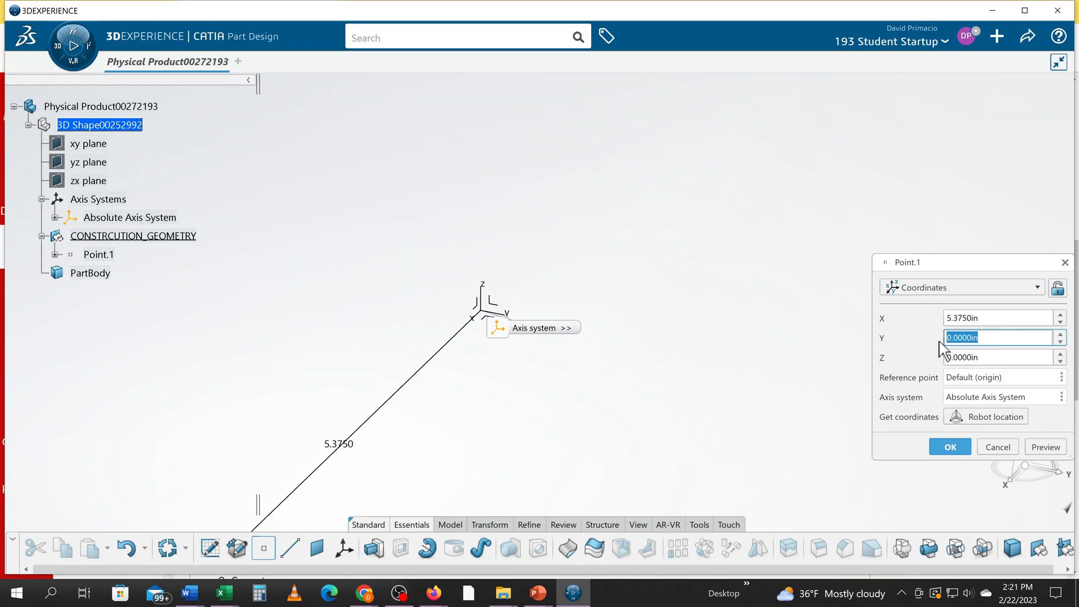
# Step: Try to copy -6 1/4 from the Chrome exercise page into the point's Y coordinate in 3DEXPERIENCE
pyautogui.hotkey('alt', 'Tab')
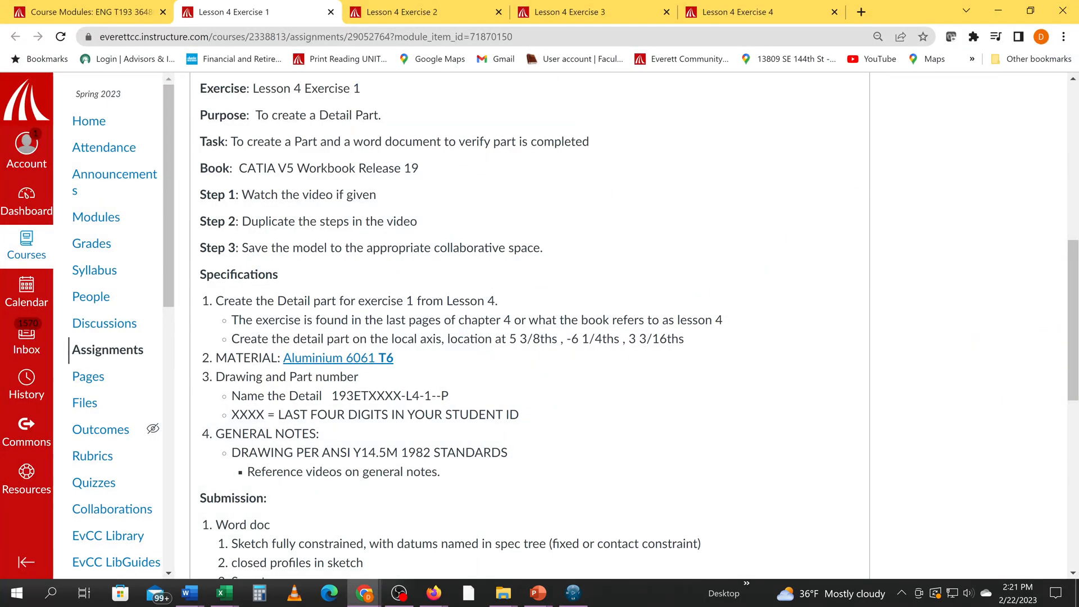
pyautogui.moveTo(603, 338); pyautogui.dragTo(567, 339)
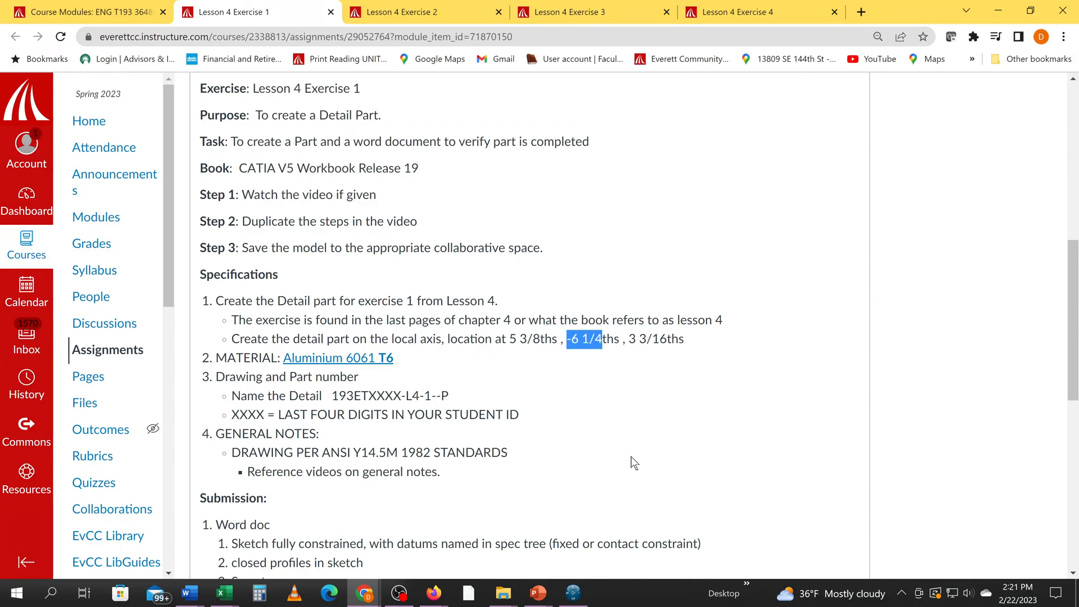
pyautogui.hotkey('alt', 'Tab')
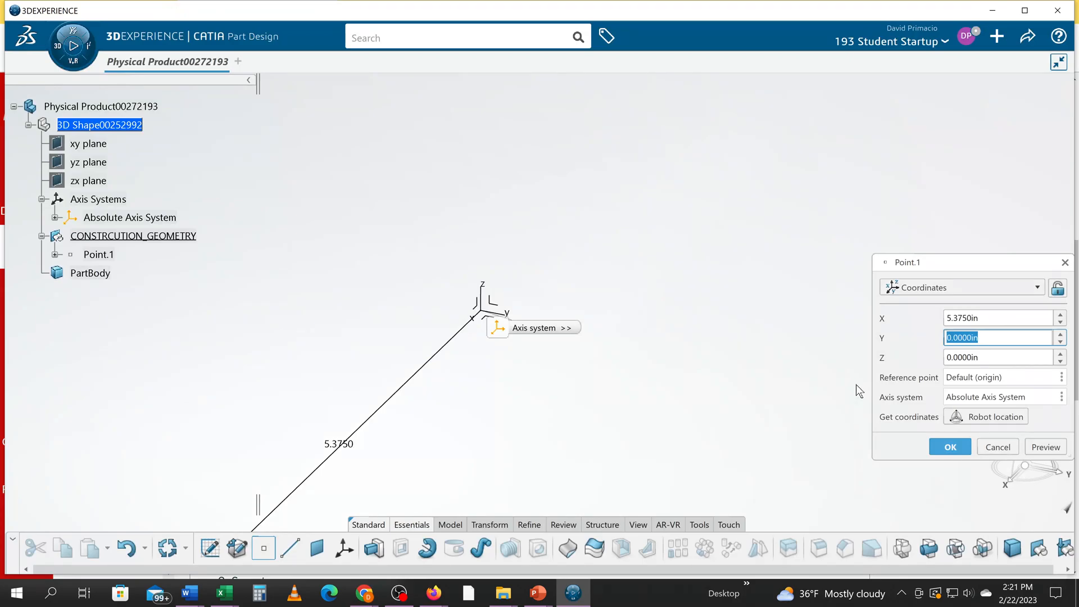
pyautogui.hotkey('ctrl', 'v')
pyautogui.press('Return')
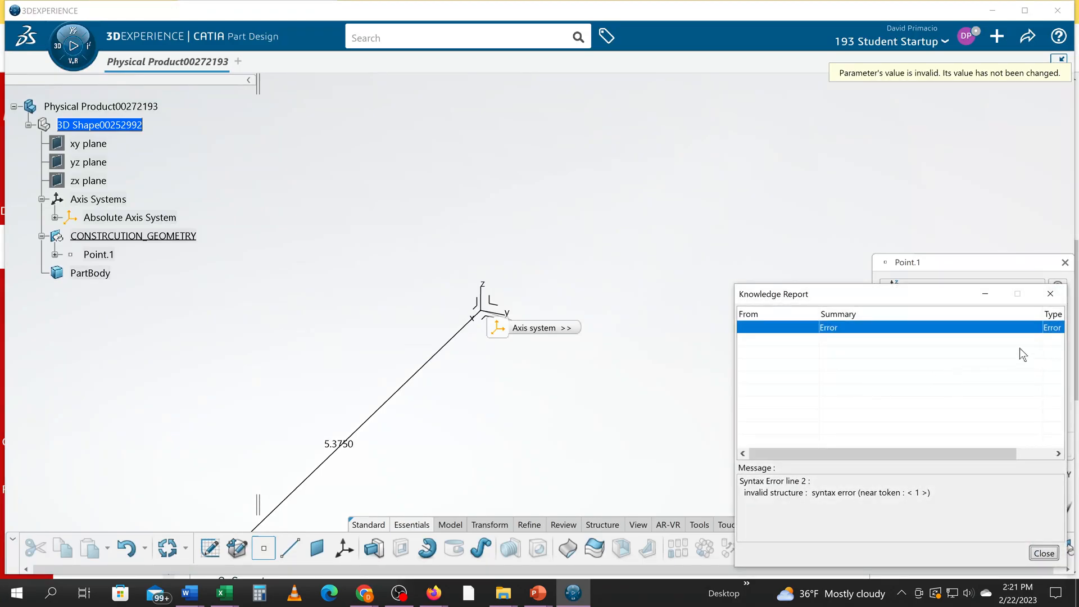
pyautogui.click(1051, 294)
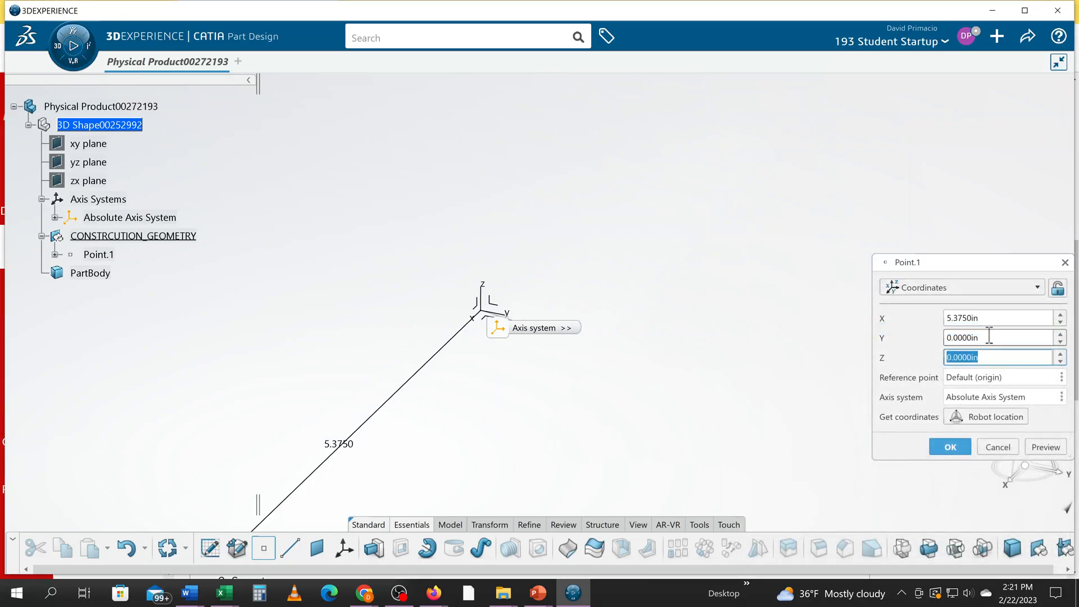
# Step: Set the point's Y coordinate to -6.25 in
pyautogui.write('-6')
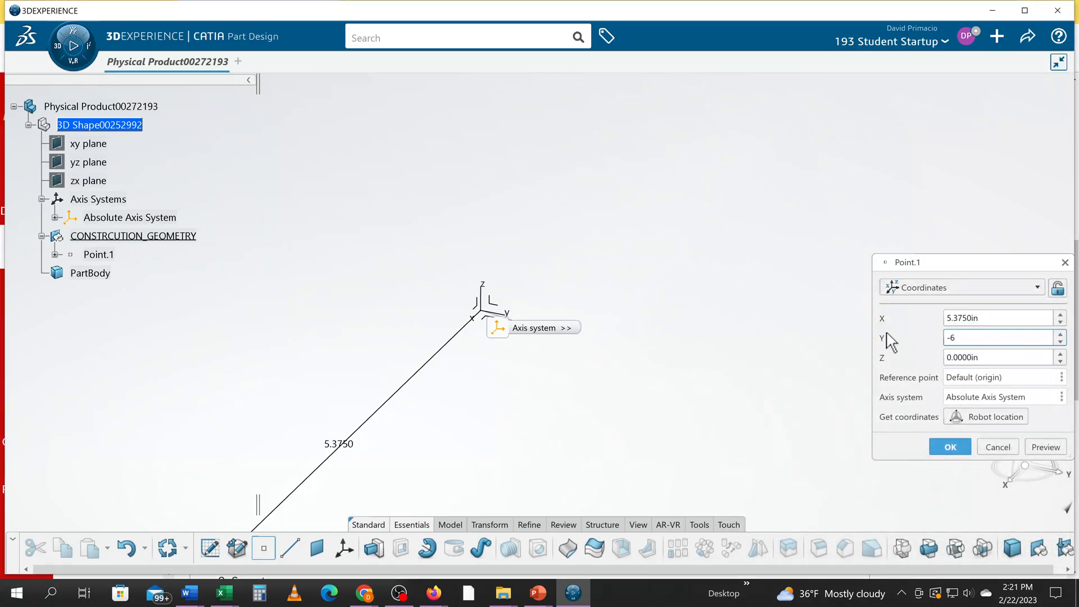
pyautogui.write('.25')
pyautogui.press('Tab')
pyautogui.moveTo(624, 351); pyautogui.dragTo(630, 443, button='middle')
pyautogui.moveTo(592, 336)
pyautogui.mouseDown(button='middle')
pyautogui.moveTo(626, 307)
pyautogui.moveTo(609, 341)
pyautogui.moveTo(607, 306)
pyautogui.moveTo(595, 336)
pyautogui.mouseUp(button='middle')
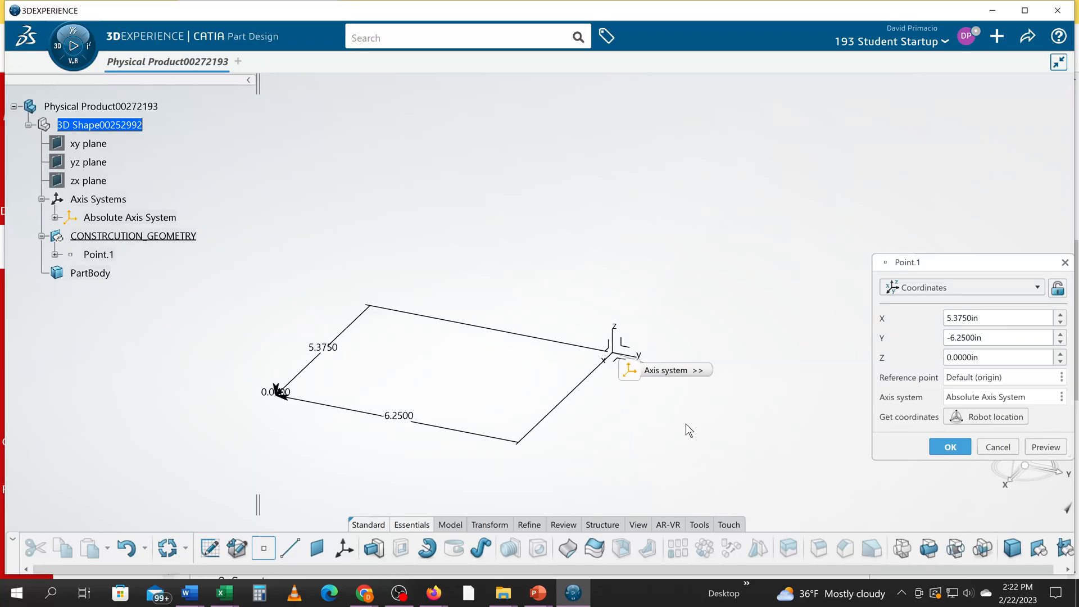
# Step: Switch to the Lesson 4 Exercise 1 page in Chrome and copy the third location value, 3 3/16
pyautogui.hotkey('alt', 'Tab')
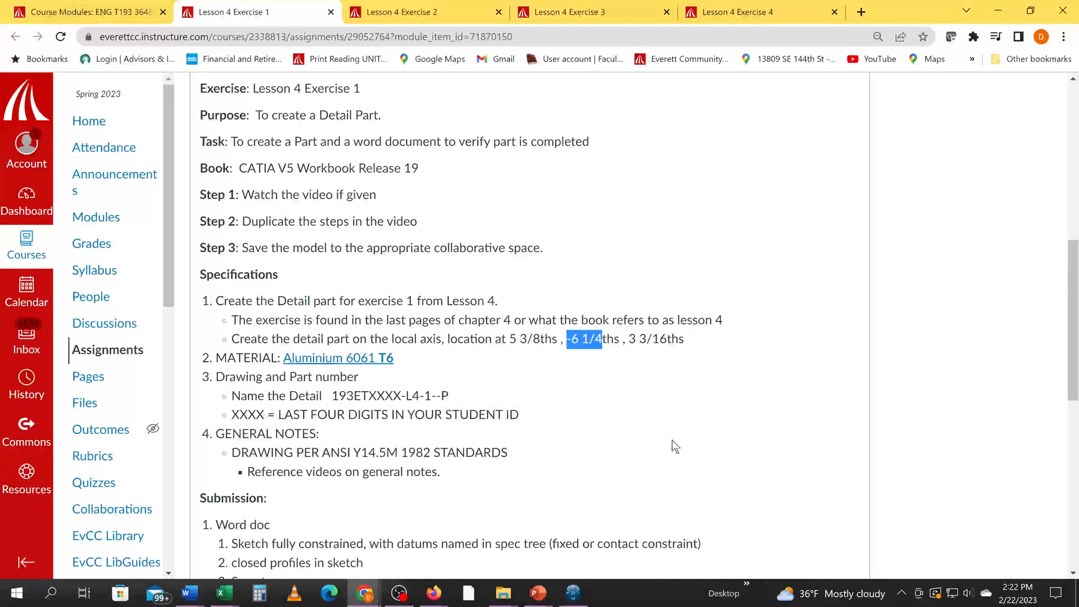
pyautogui.click(710, 348)
pyautogui.moveTo(667, 339); pyautogui.dragTo(629, 348)
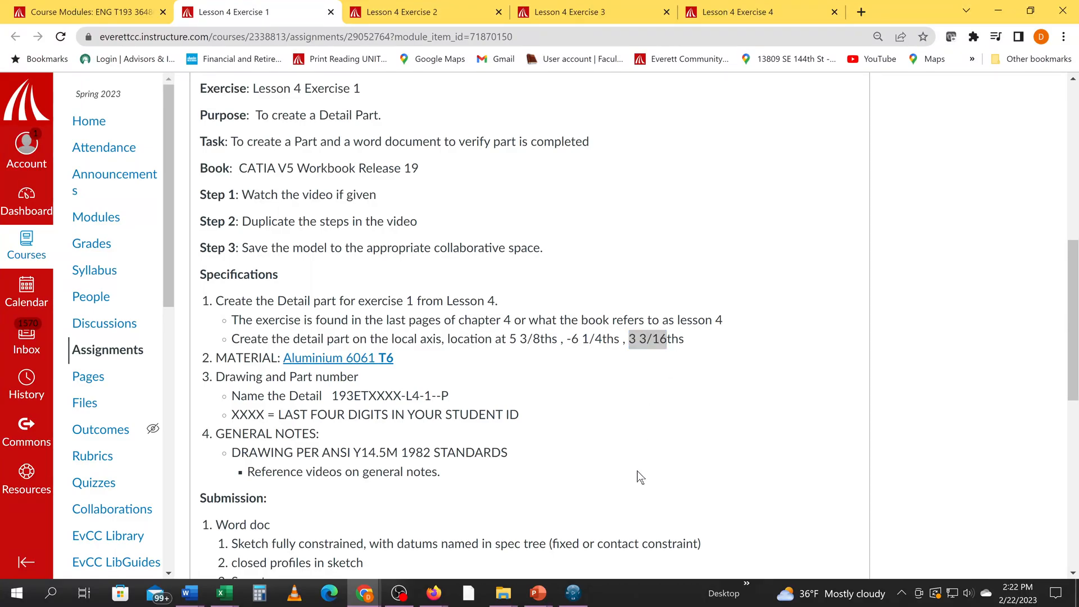
# Step: Return to 3DEXPERIENCE, set the point's Z coordinate to 3+3/16 in and create the point
pyautogui.hotkey('alt', 'Tab')
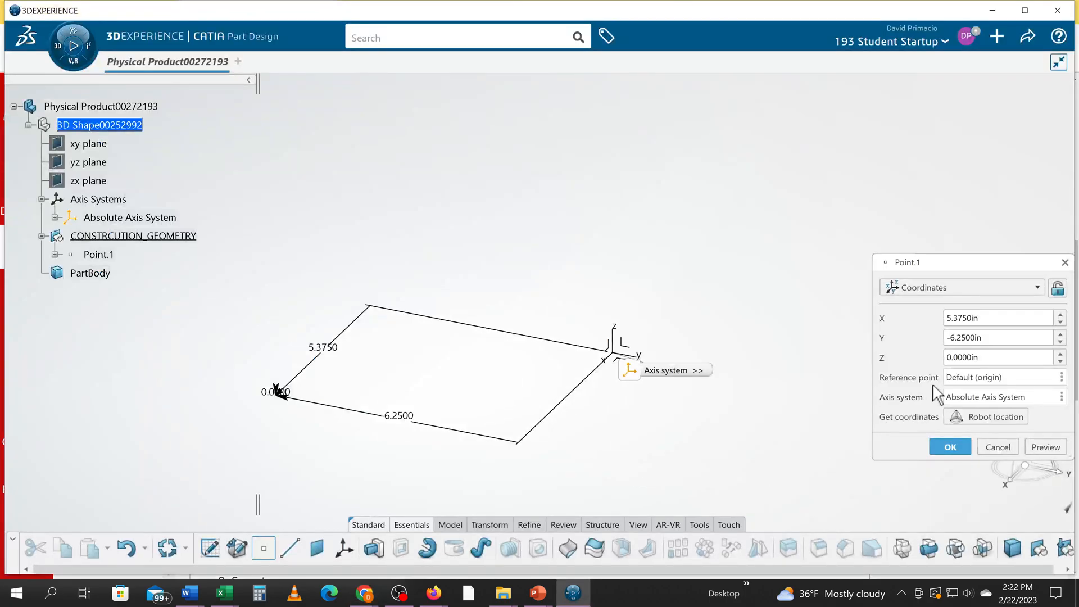
pyautogui.doubleClick(988, 358)
pyautogui.hotkey('ctrl', 'v')
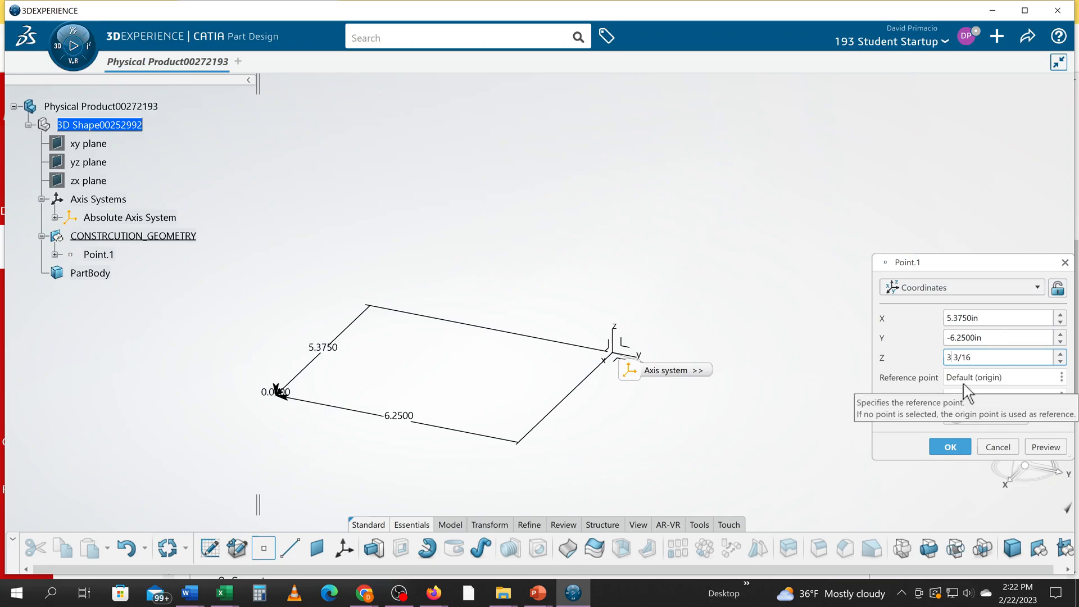
pyautogui.write('+')
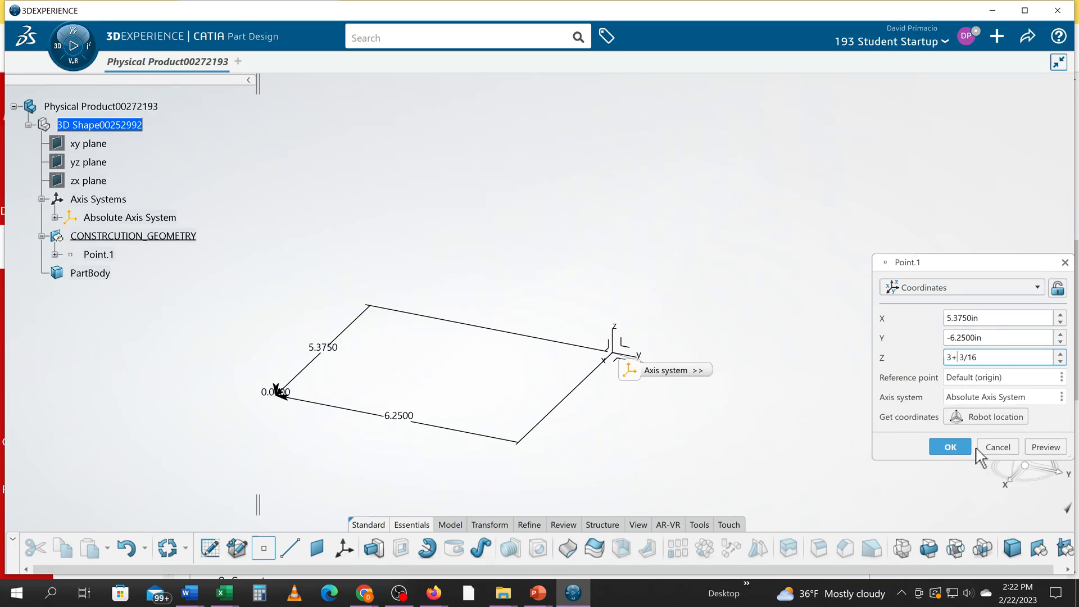
pyautogui.press('Tab')
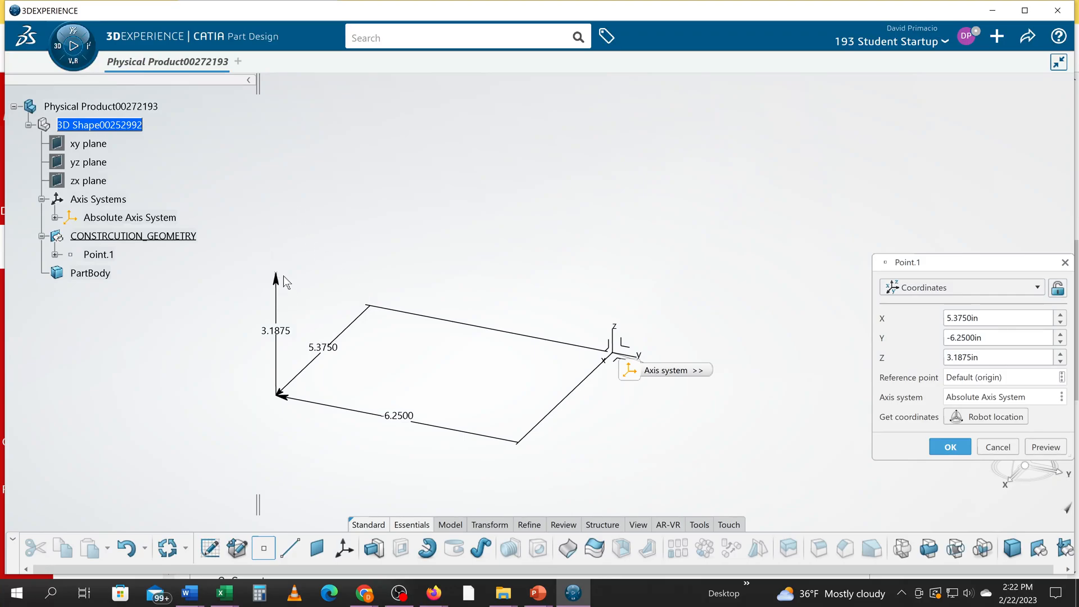
pyautogui.click(954, 448)
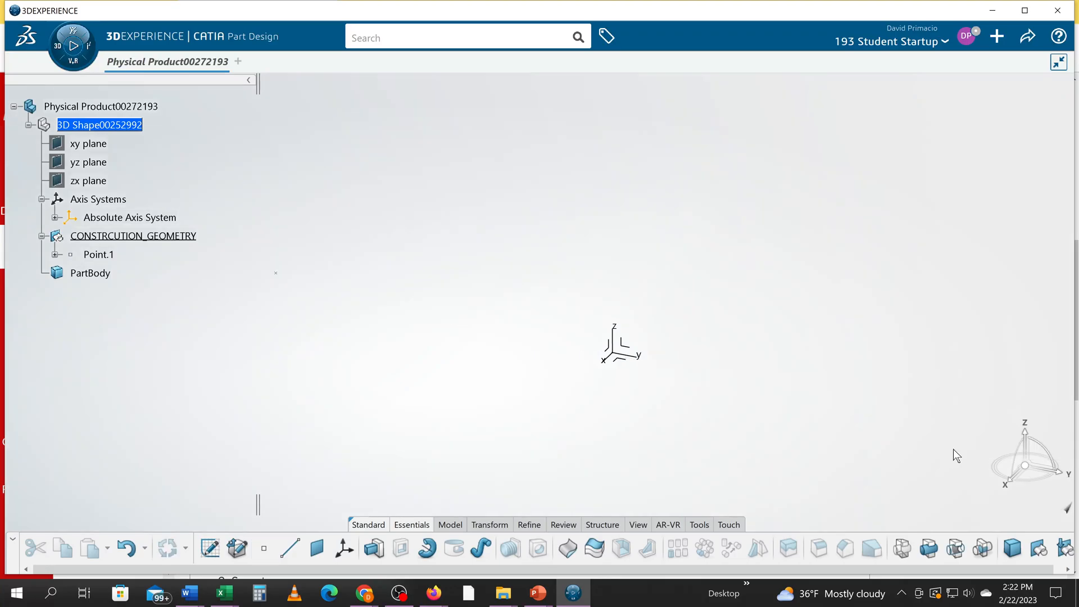
# Step: Create a standard axis system with Point.1 as its origin, checking the point's coordinates against the Chrome exercise page
pyautogui.click(341, 557)
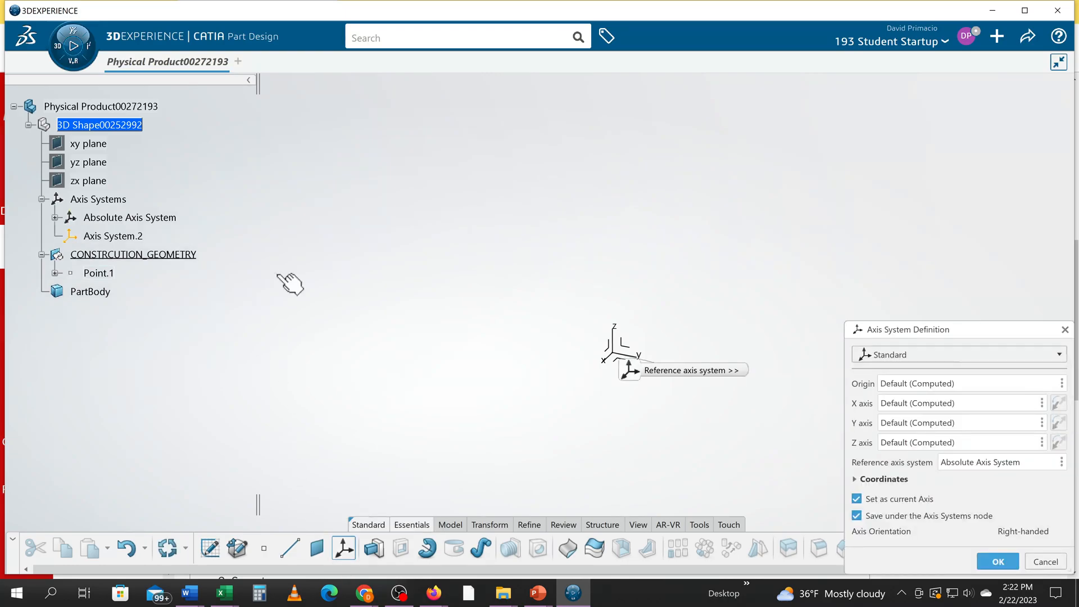
pyautogui.click(97, 273)
pyautogui.click(55, 273)
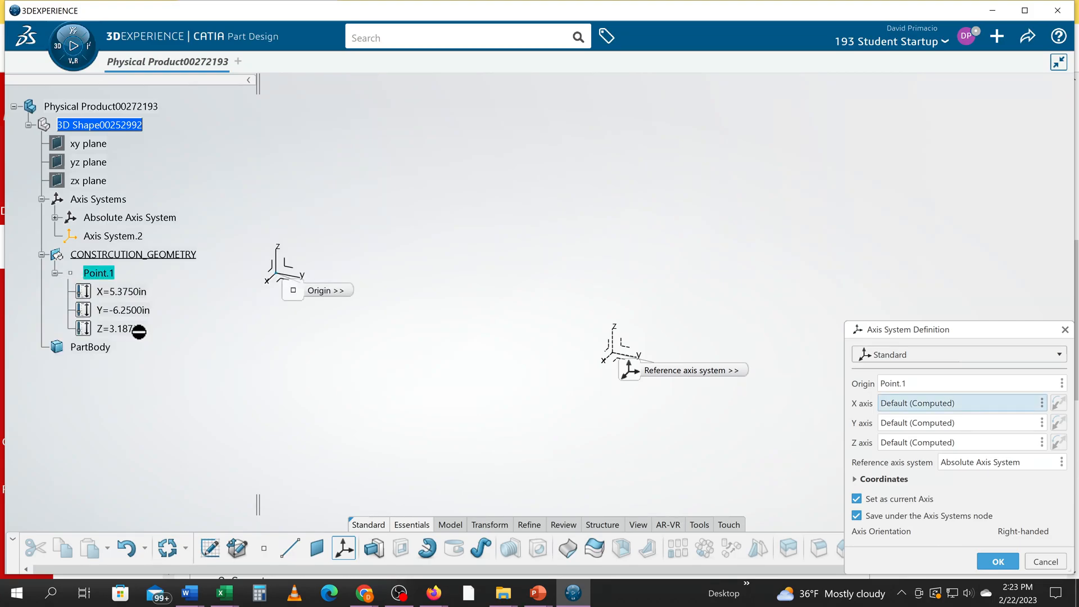
pyautogui.hotkey('alt', 'Tab')
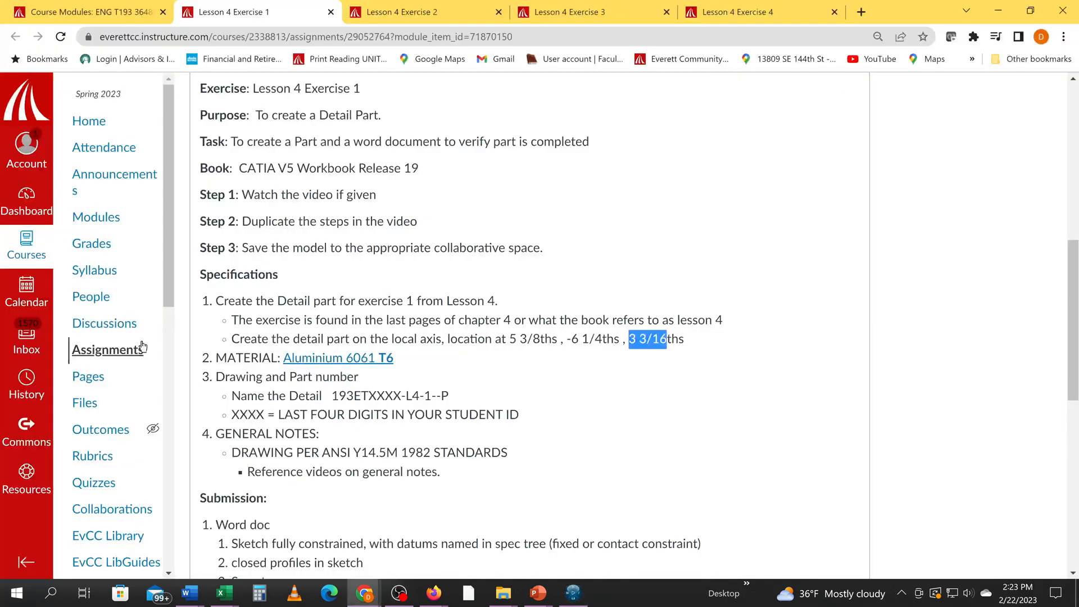
pyautogui.hotkey('alt', 'Tab')
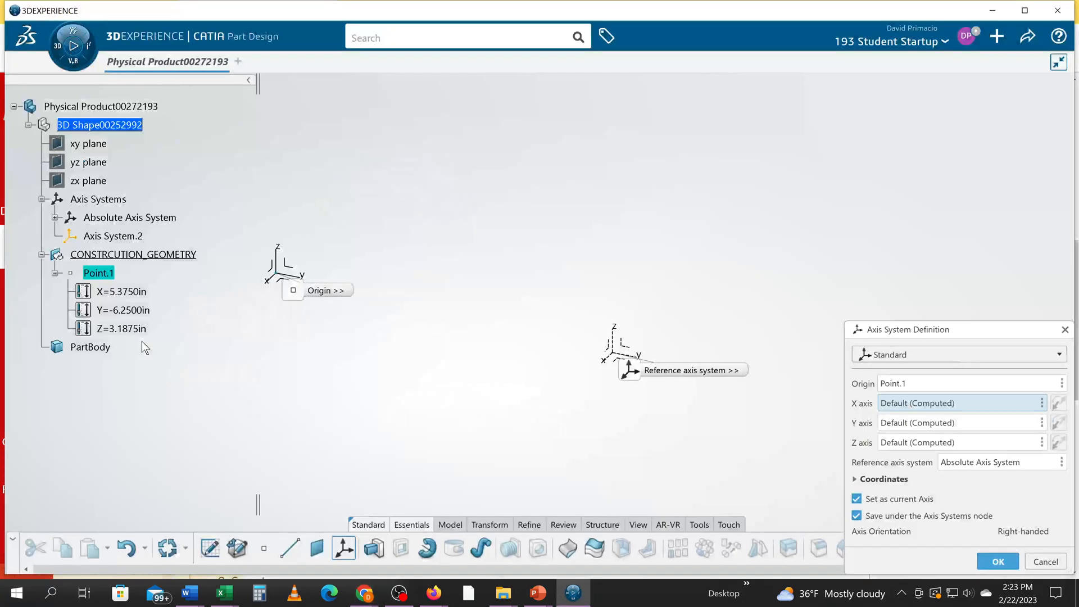
pyautogui.click(994, 561)
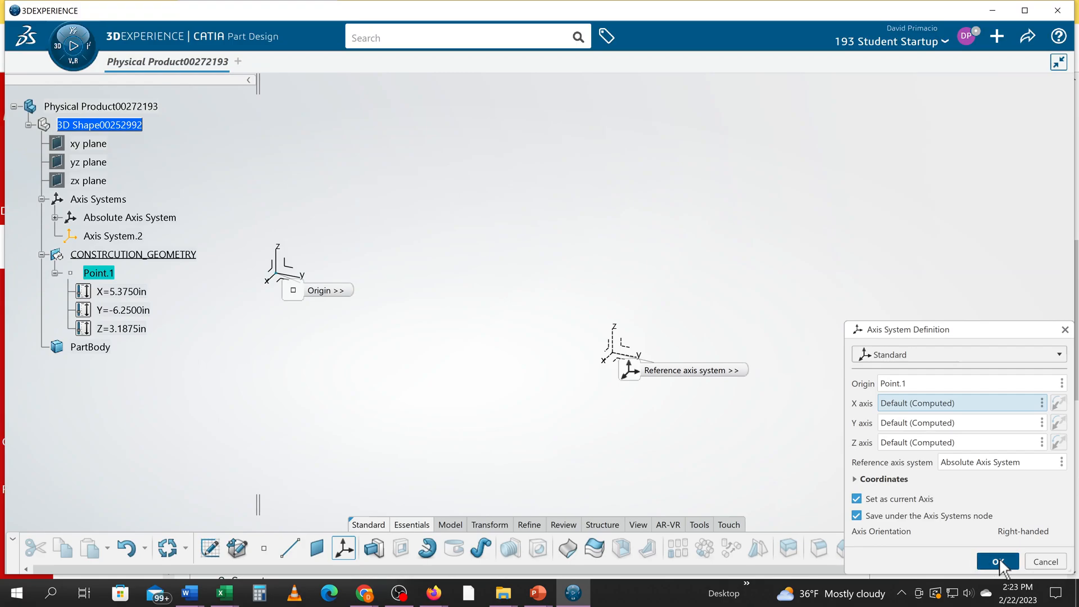
# Step: Rename the new axis system as LOCAL_AXIS
pyautogui.rightClick(106, 238)
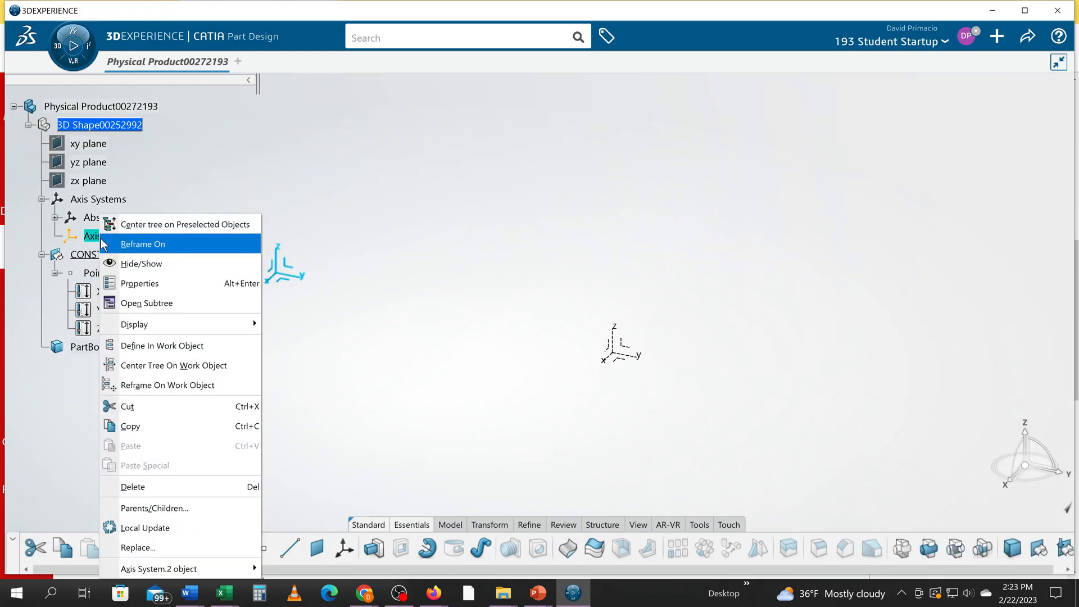
pyautogui.click(149, 284)
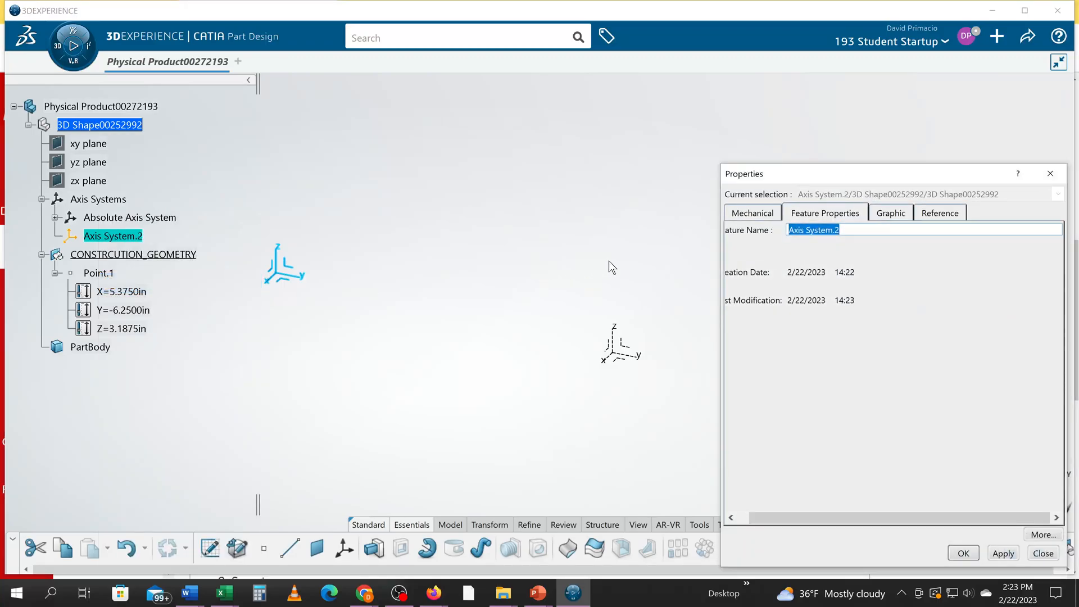
pyautogui.write('LOCAL_AXIS')
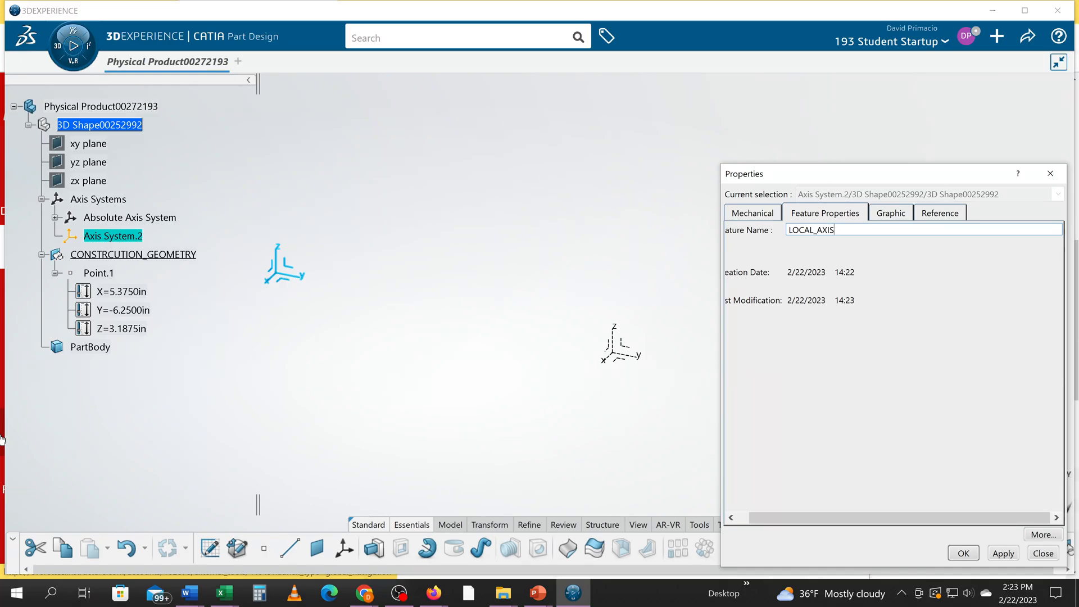
pyautogui.press('Return')
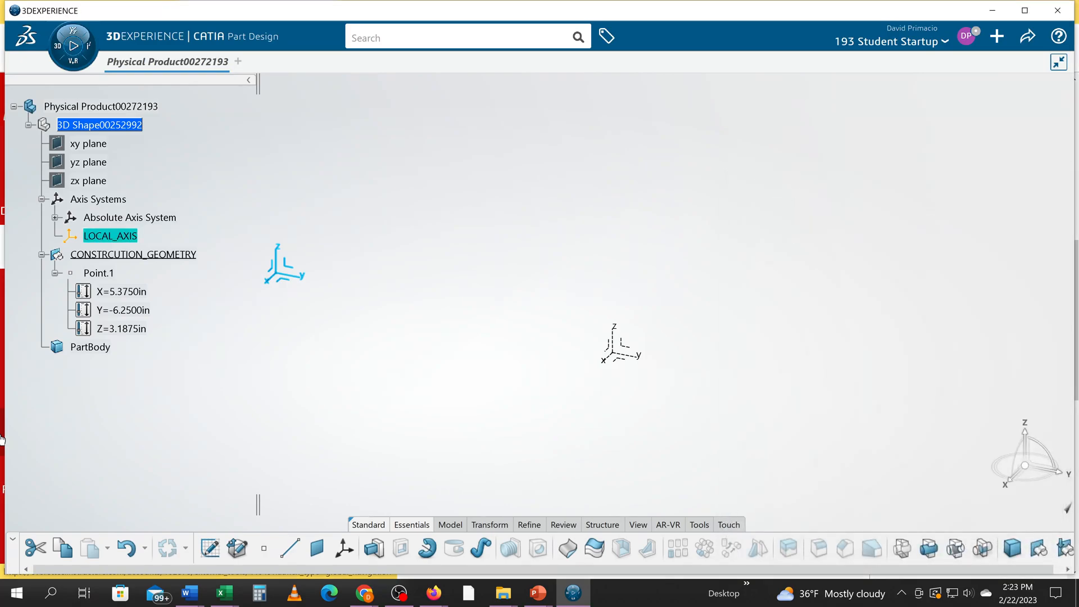
pyautogui.click(381, 356)
# Step: Hide the Absolute Axis System
pyautogui.moveTo(441, 352); pyautogui.dragTo(475, 335, button='middle')
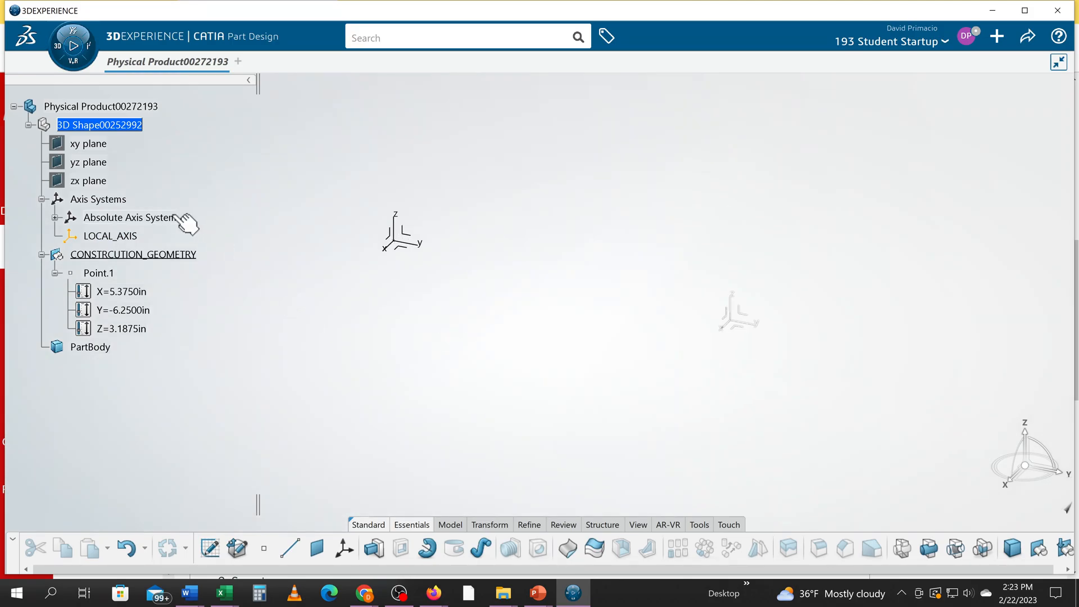
pyautogui.rightClick(176, 217)
pyautogui.click(197, 263)
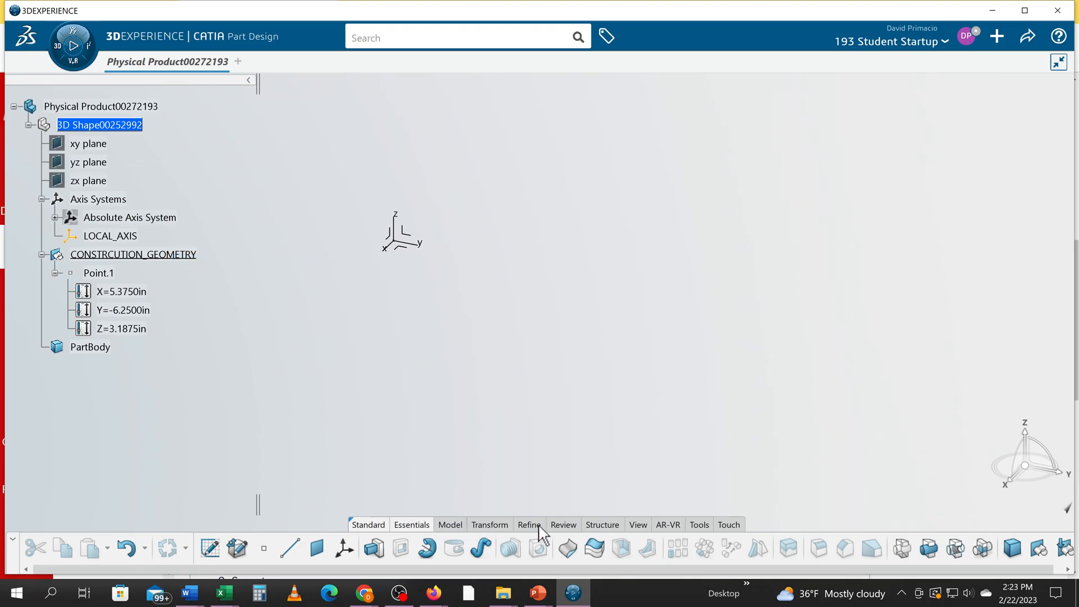
# Step: Start a sketch on the yz plane of LOCAL_AXIS within the CONSTRCUTION_GEOMETRY set
pyautogui.click(638, 524)
pyautogui.click(436, 560)
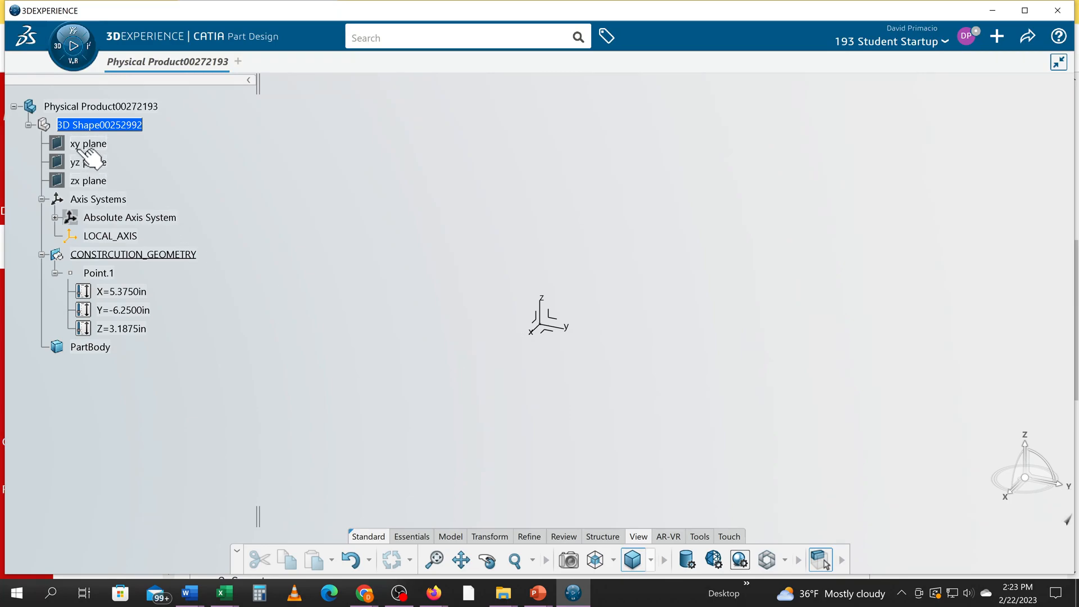
pyautogui.click(554, 321)
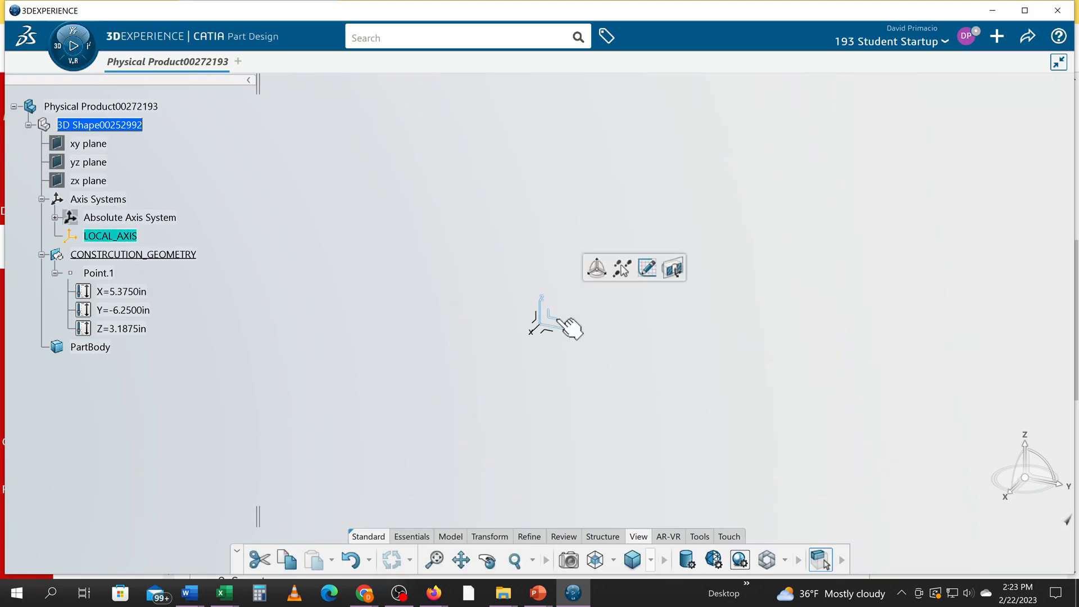
pyautogui.click(647, 268)
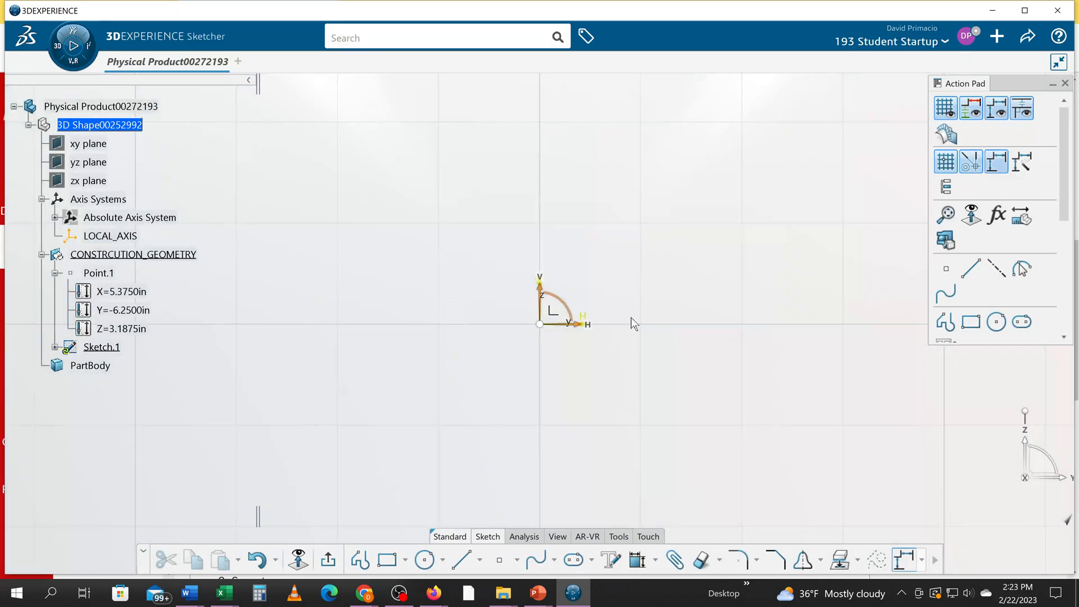
pyautogui.keyDown('ctrl'); pyautogui.moveTo(676, 294); pyautogui.dragTo(659, 388, button='middle'); pyautogui.keyUp('ctrl')
pyautogui.moveTo(594, 355)
pyautogui.mouseDown(button='middle')
pyautogui.moveTo(379, 477)
pyautogui.moveTo(365, 454)
pyautogui.moveTo(429, 393)
pyautogui.mouseUp(button='middle')
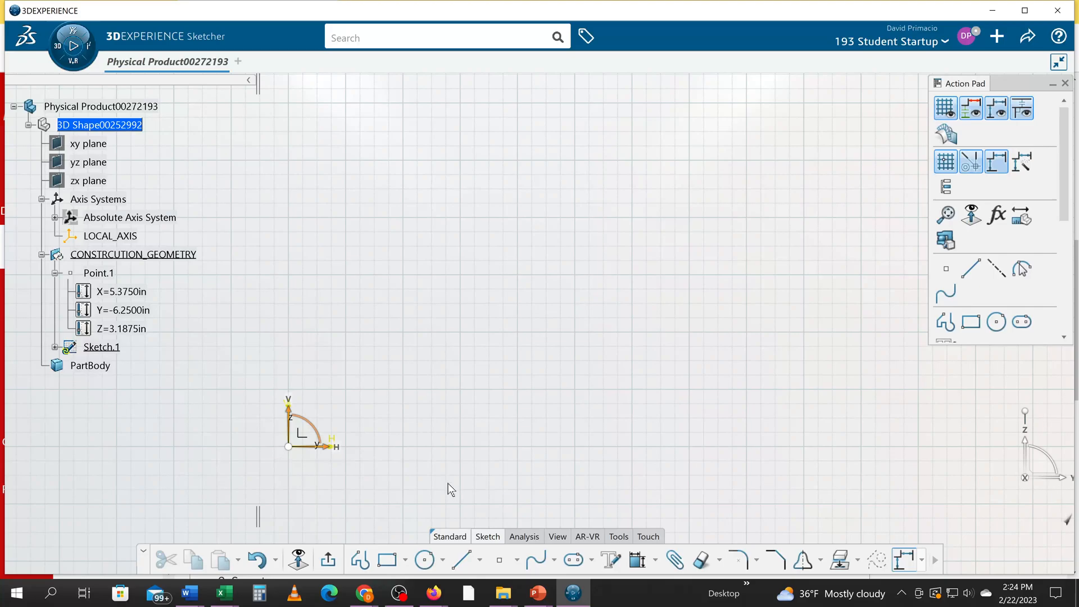
# Step: Switch to the Lesson 4 Exercise 1 page in Chrome
pyautogui.hotkey('alt', 'Tab')
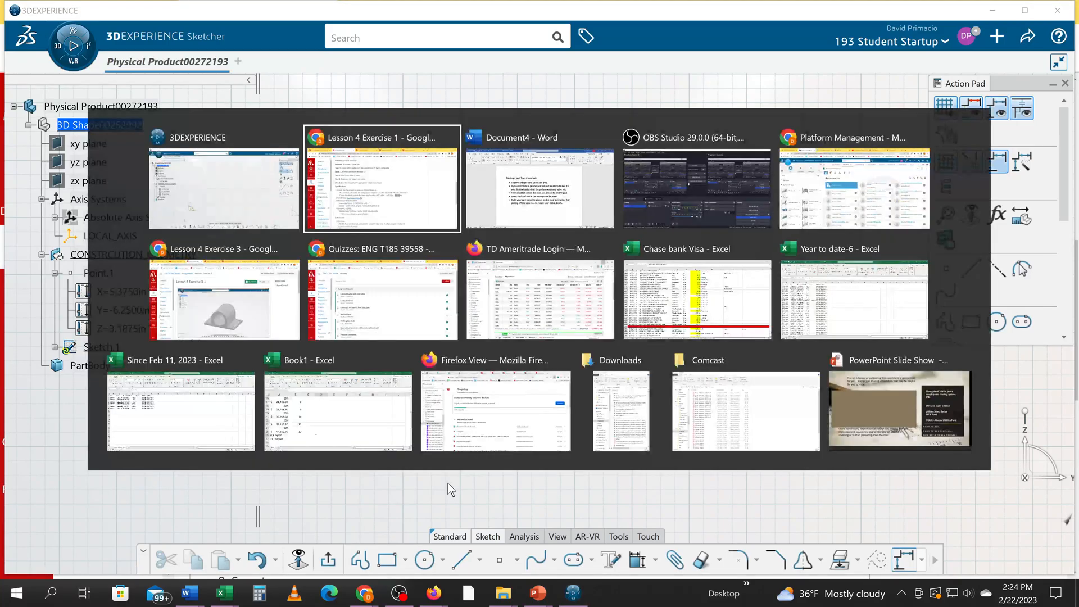